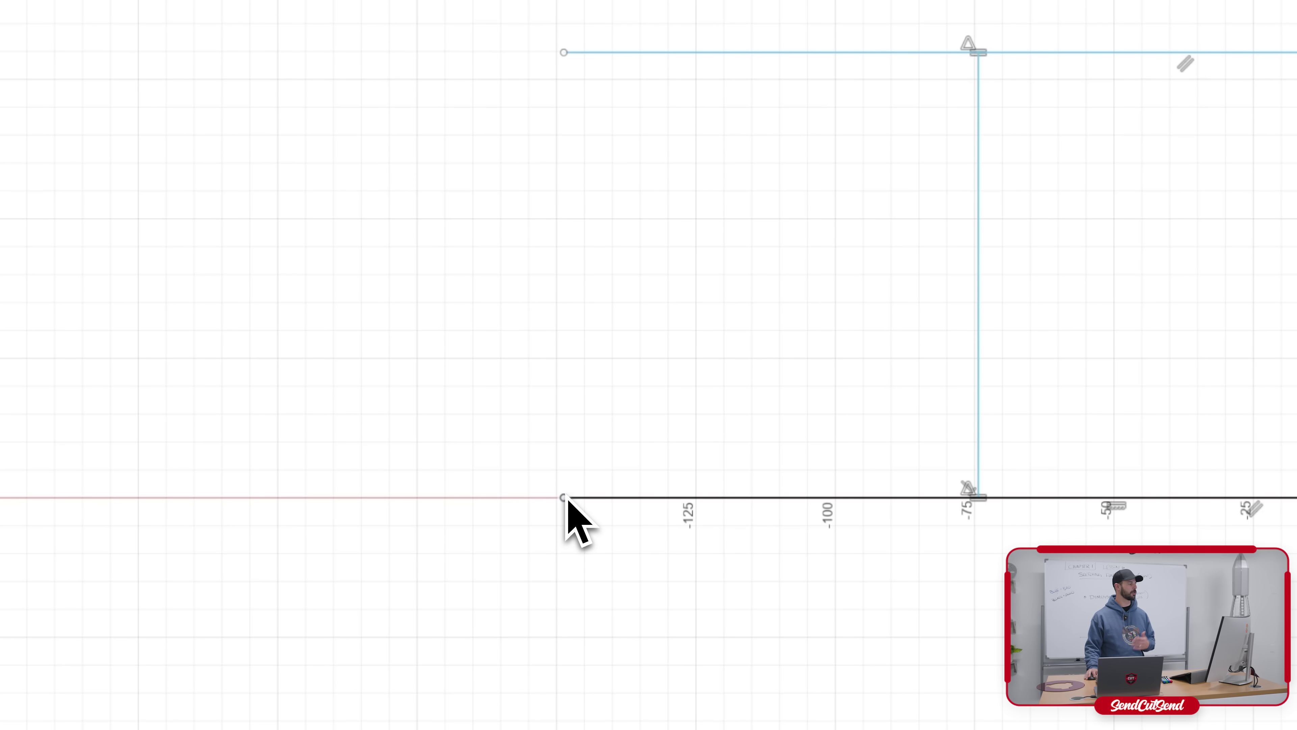
# Drag the vertical line to about -62 so both horizontal lines span -125 to 0.
pyautogui.click(725, 498)
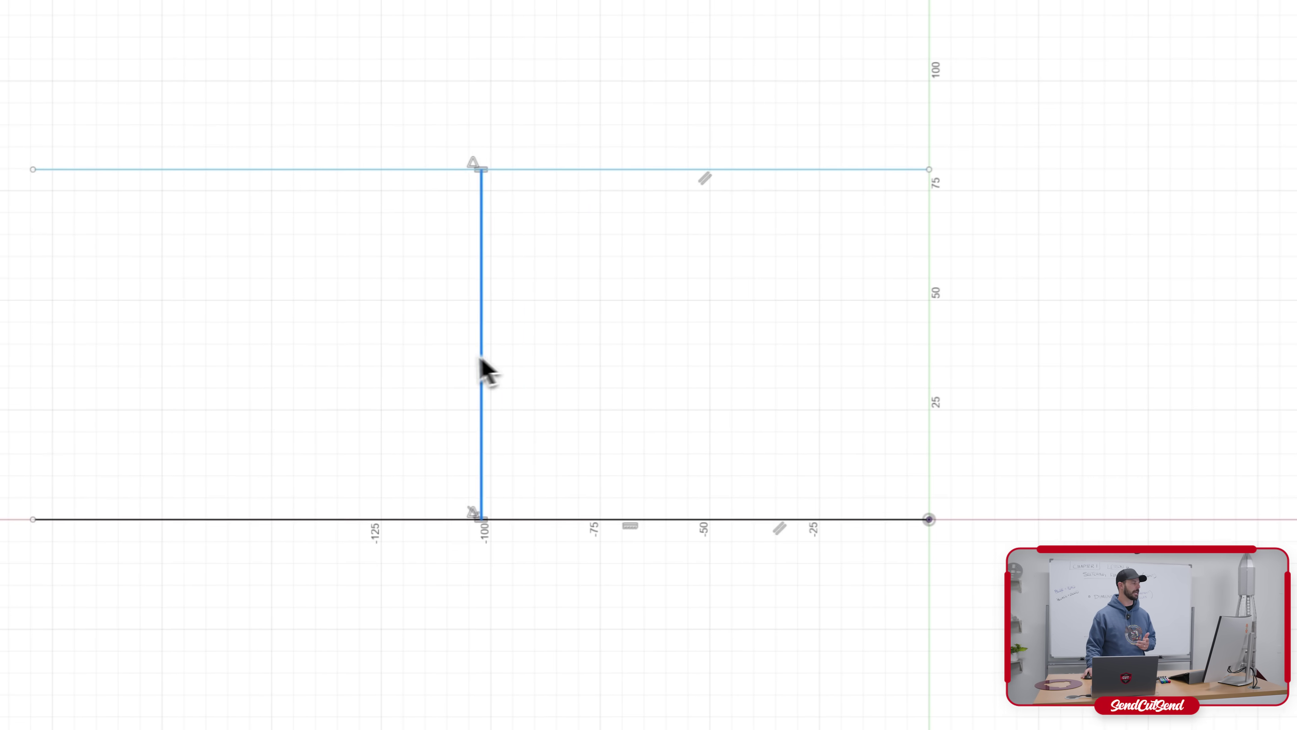
pyautogui.moveTo(480, 358)
pyautogui.mouseDown()
pyautogui.moveTo(661, 347)
pyautogui.moveTo(644, 346)
pyautogui.mouseUp()
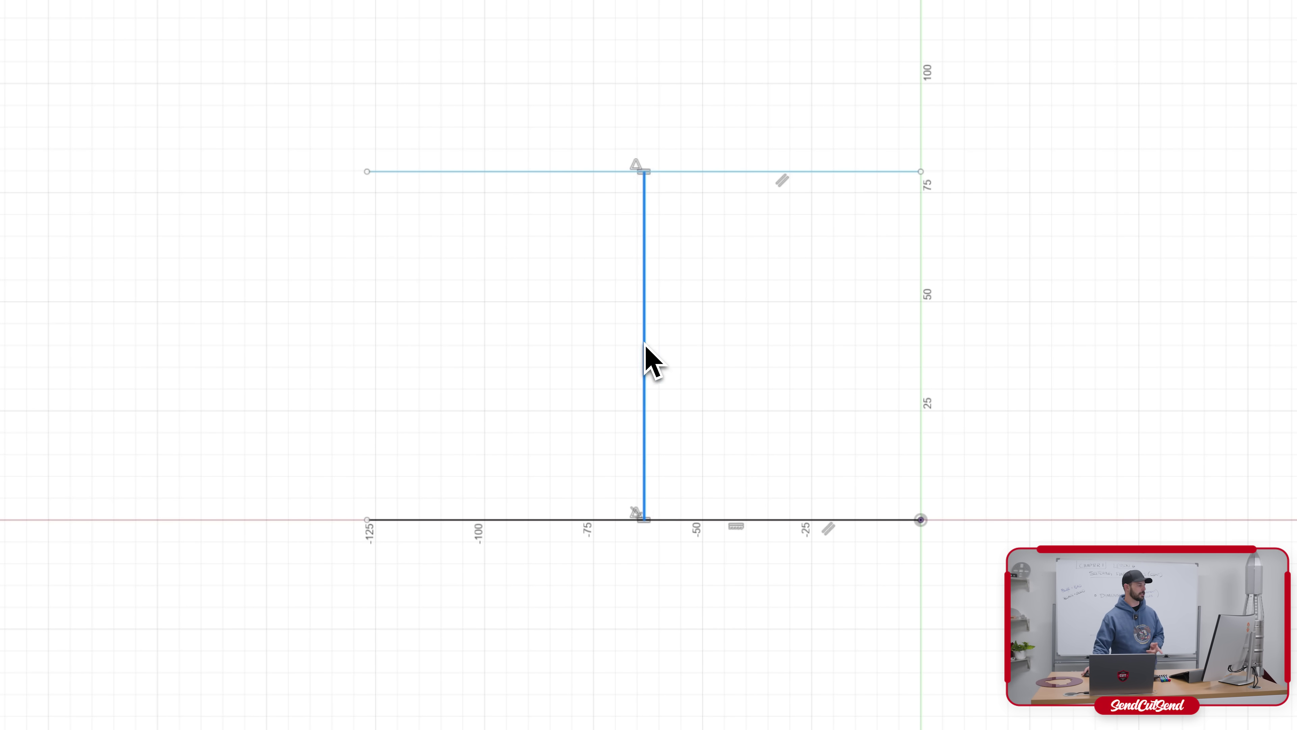
pyautogui.click(780, 564)
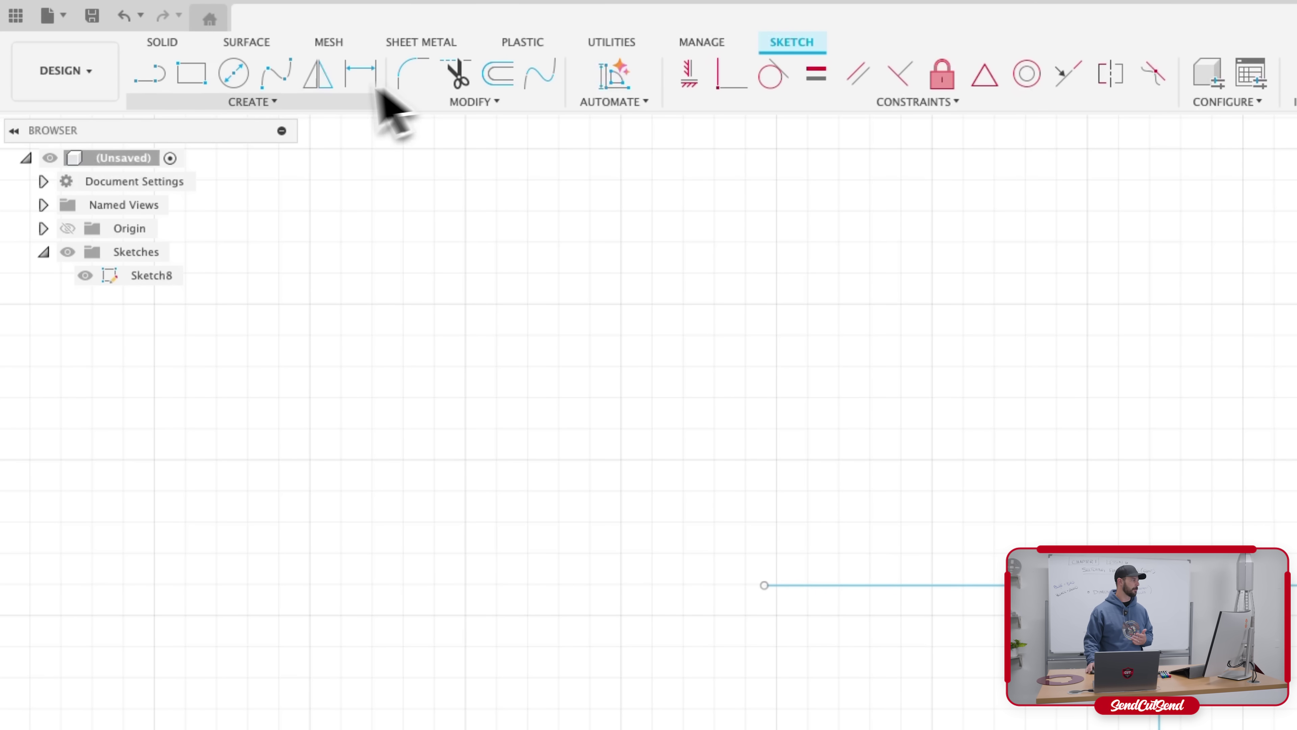
# Add a Sketch Dimension of 100 mm to the bottom line and bring the whole sketch into view.
pyautogui.click(258, 104)
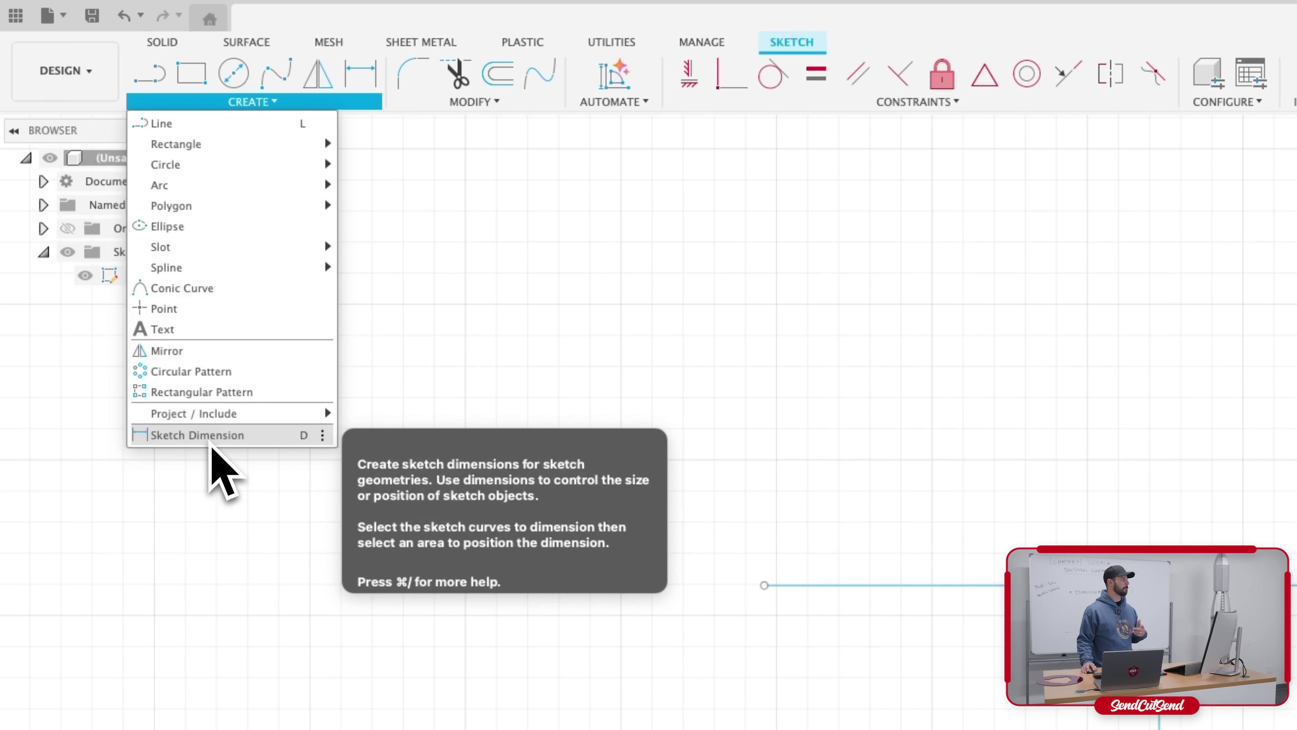
pyautogui.click(211, 439)
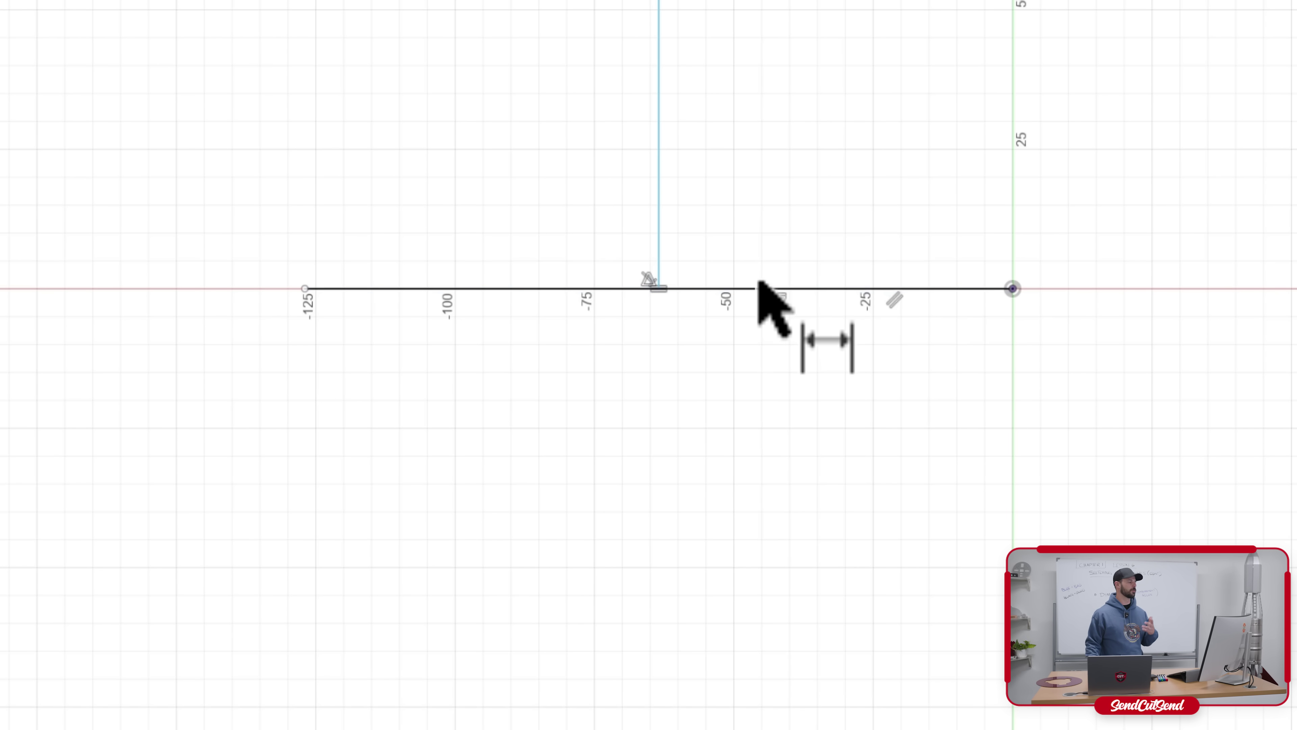
pyautogui.click(725, 289)
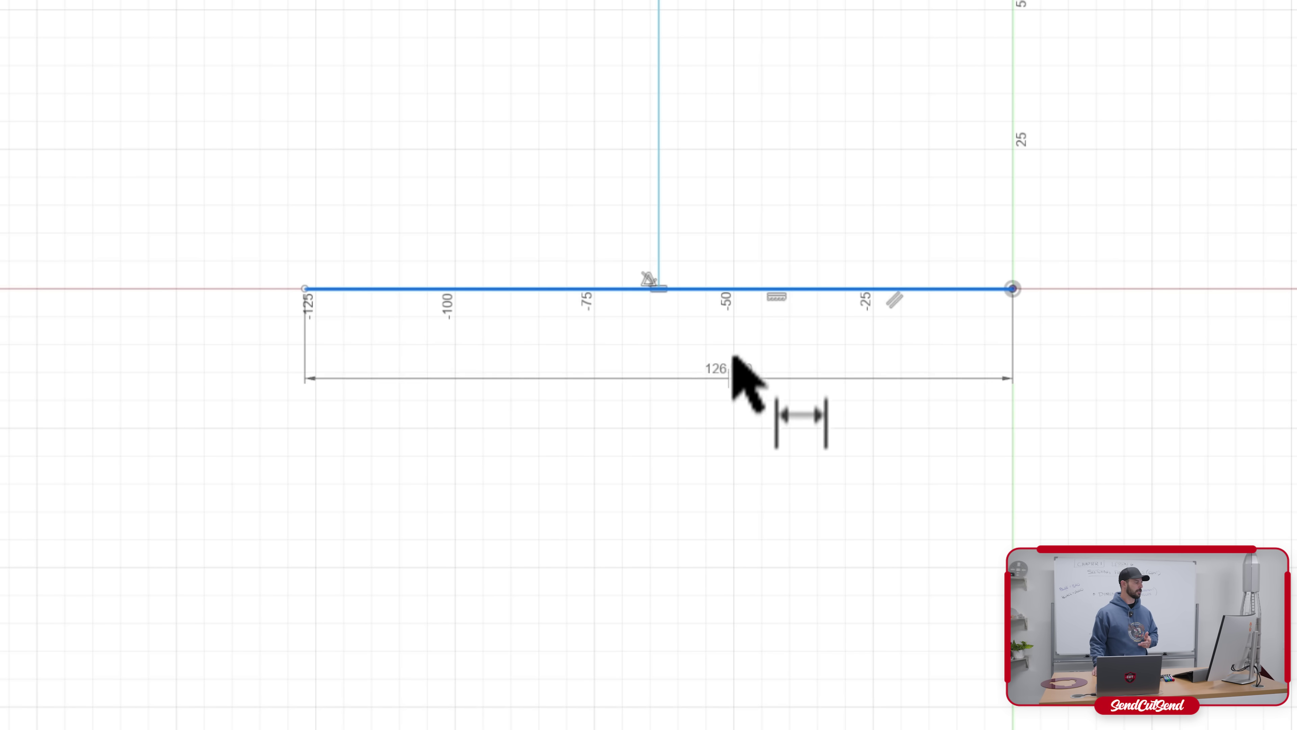
pyautogui.click(674, 416)
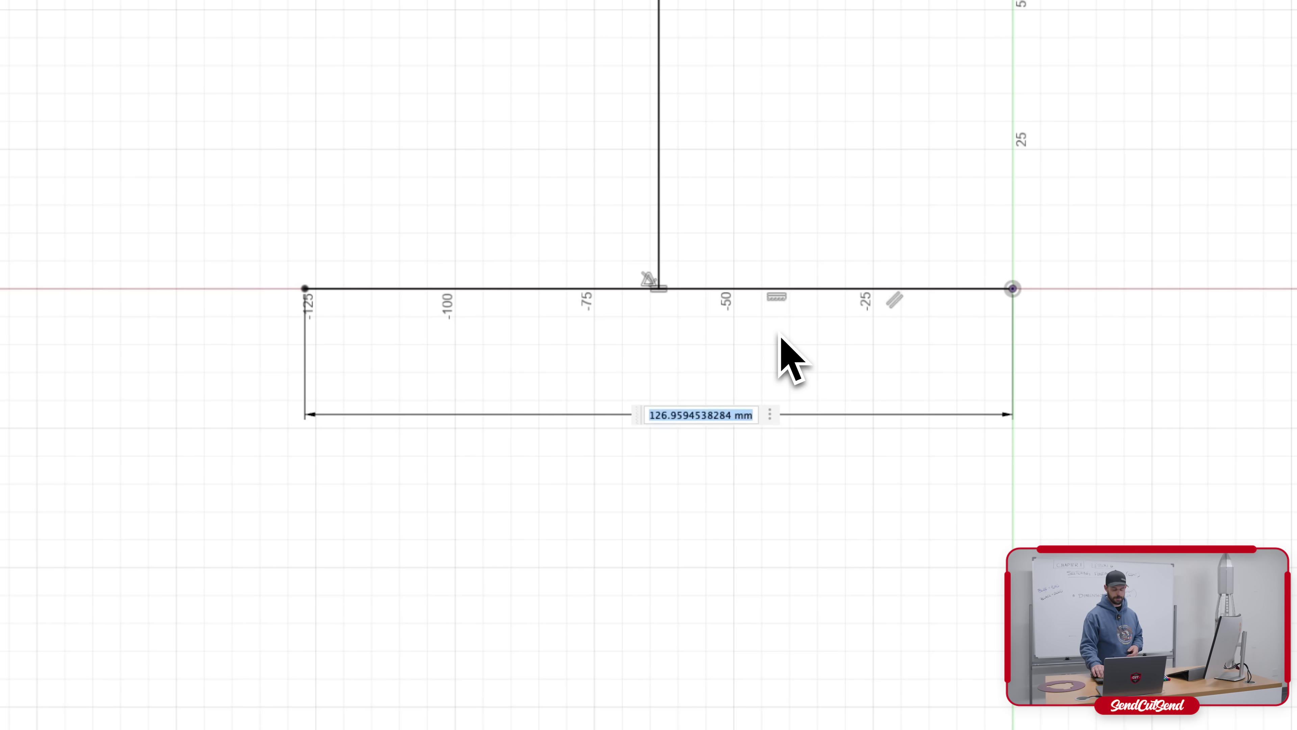
pyautogui.write('100')
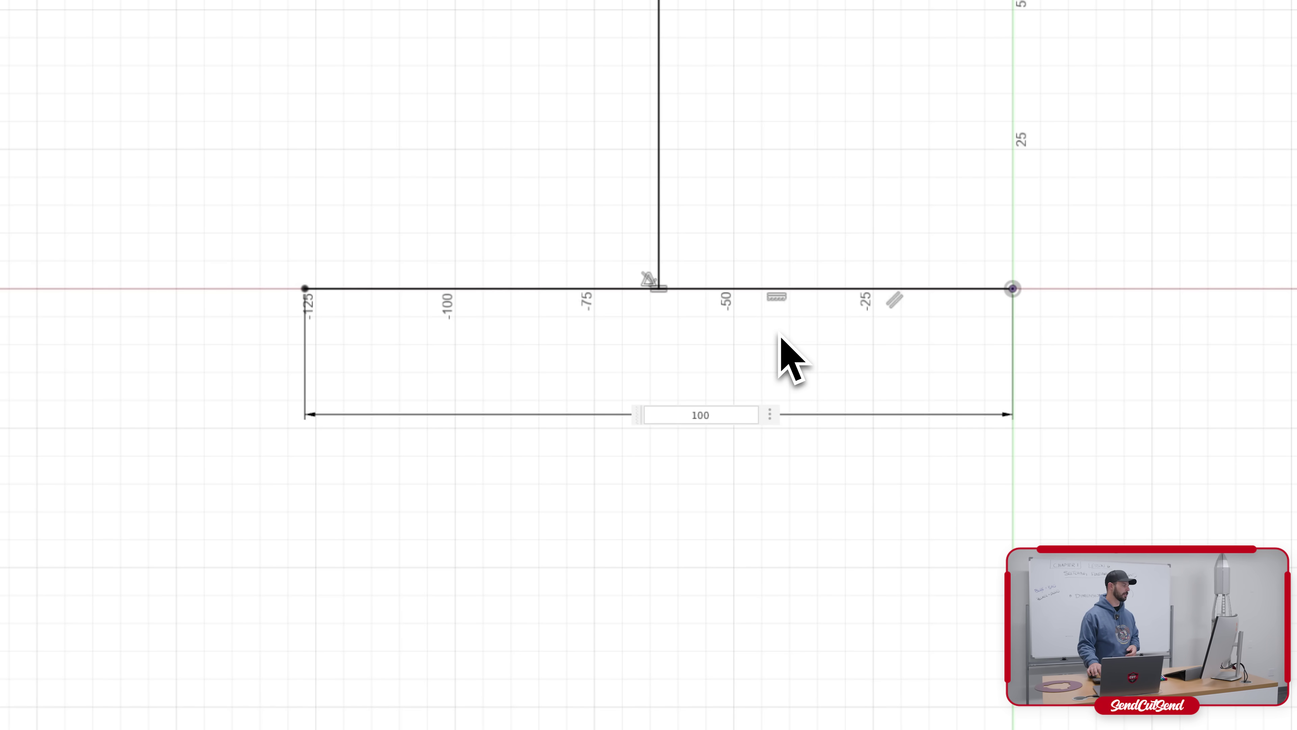
pyautogui.press('Return')
pyautogui.scroll(-1, 695, 530)
pyautogui.moveTo(780, 335); pyautogui.dragTo(681, 559, button='middle')
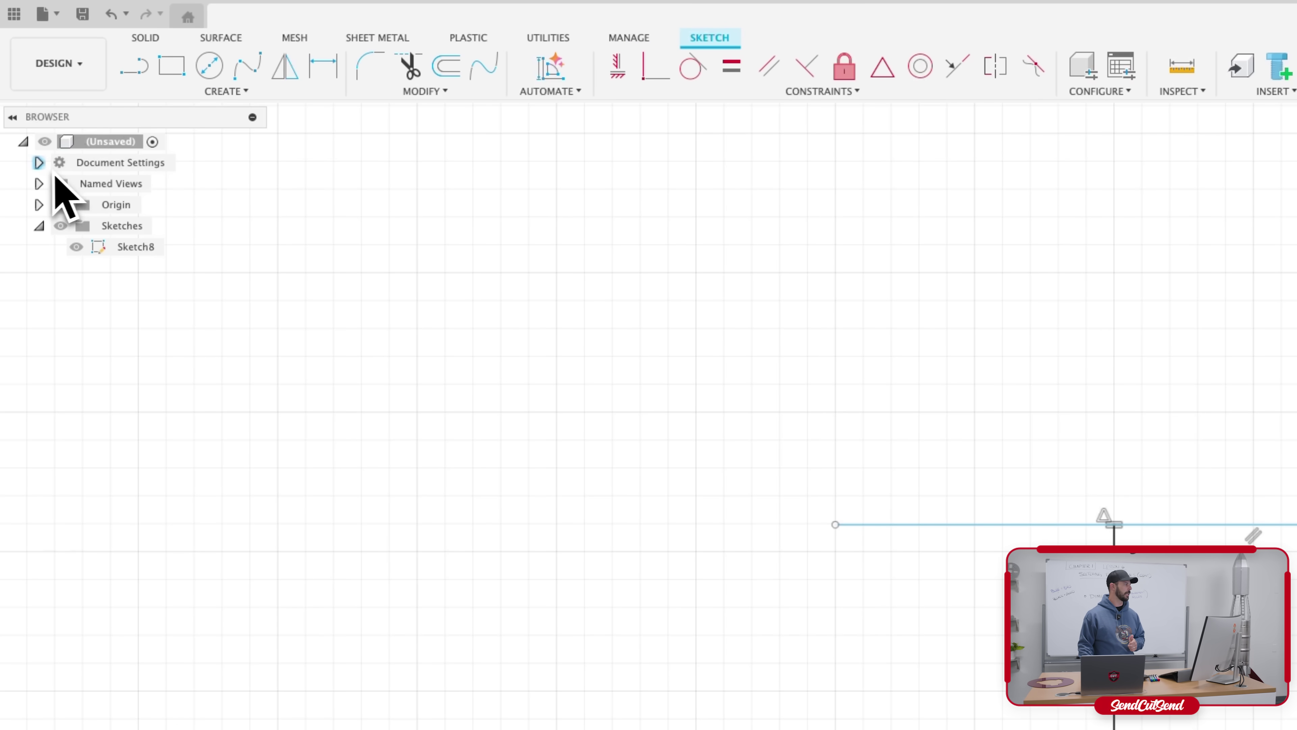
# Change the active units in Document Settings to inch (in), ouncemass.
pyautogui.click(39, 163)
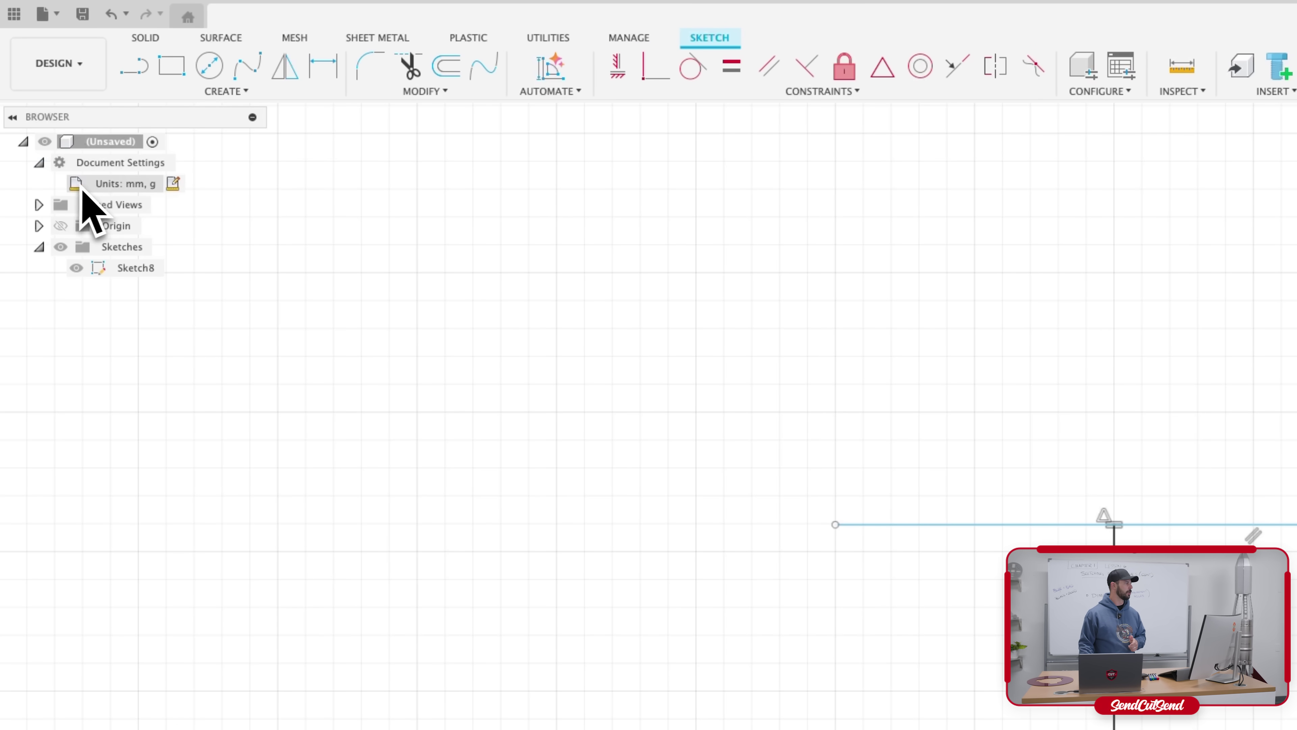
pyautogui.click(174, 184)
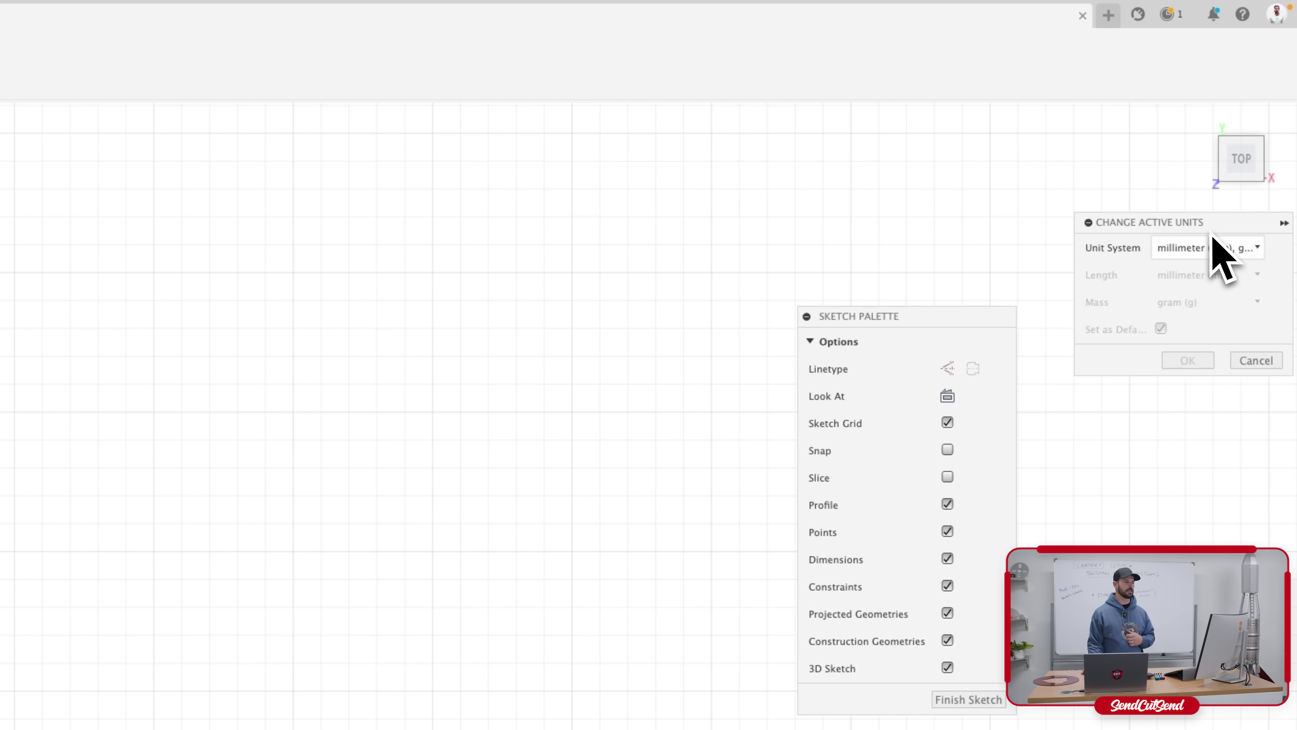
pyautogui.moveTo(1232, 262); pyautogui.dragTo(191, 504)
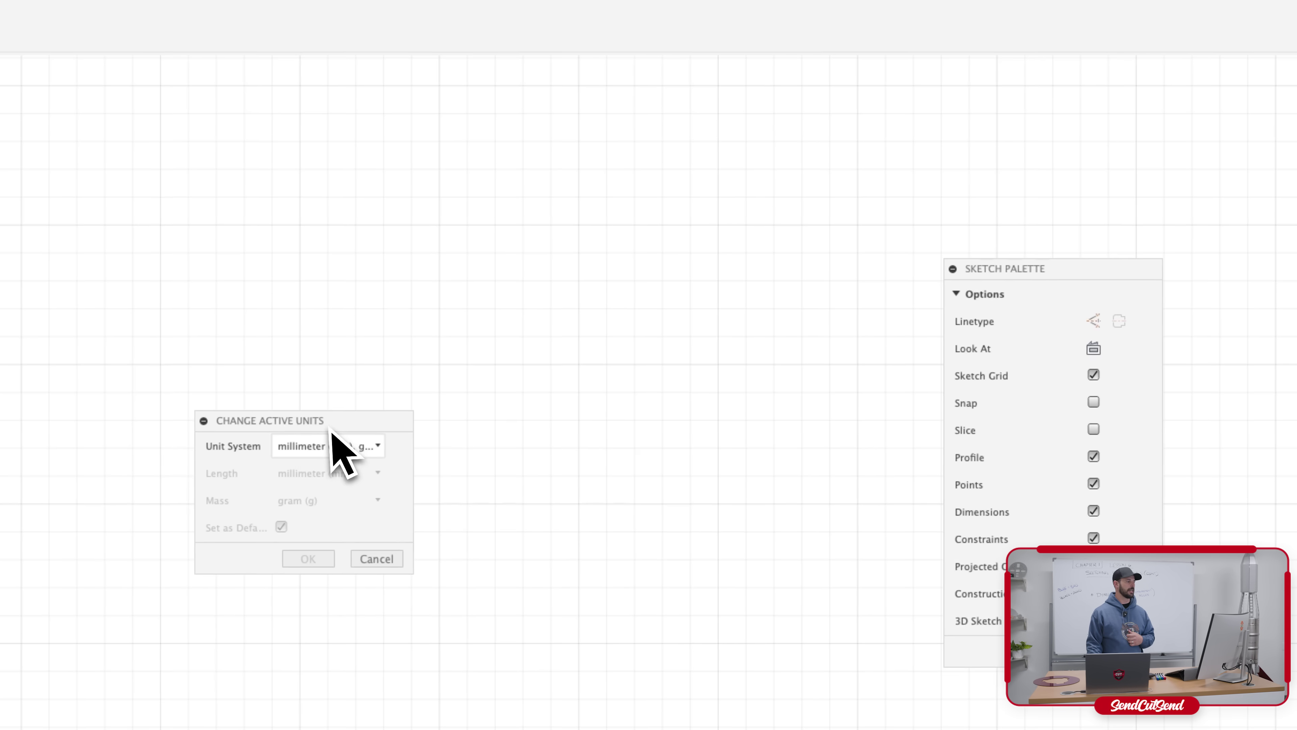
pyautogui.click(364, 450)
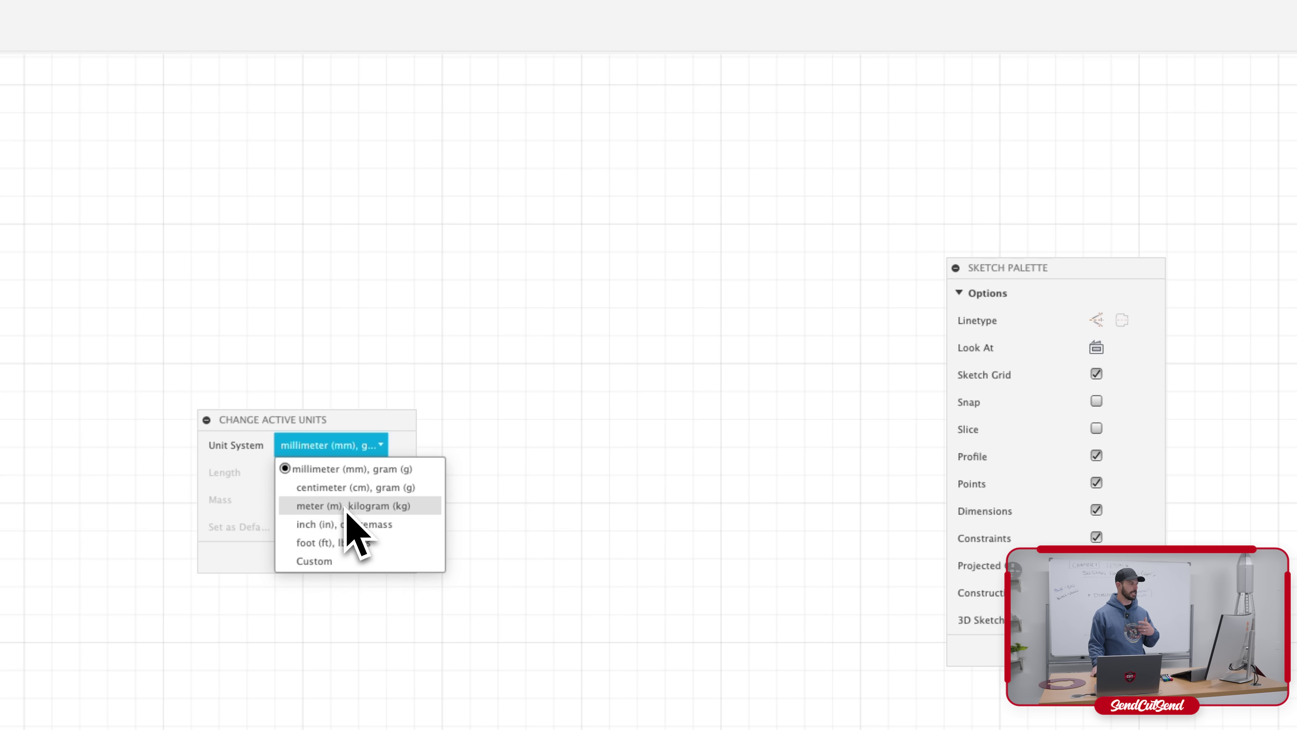
pyautogui.click(346, 524)
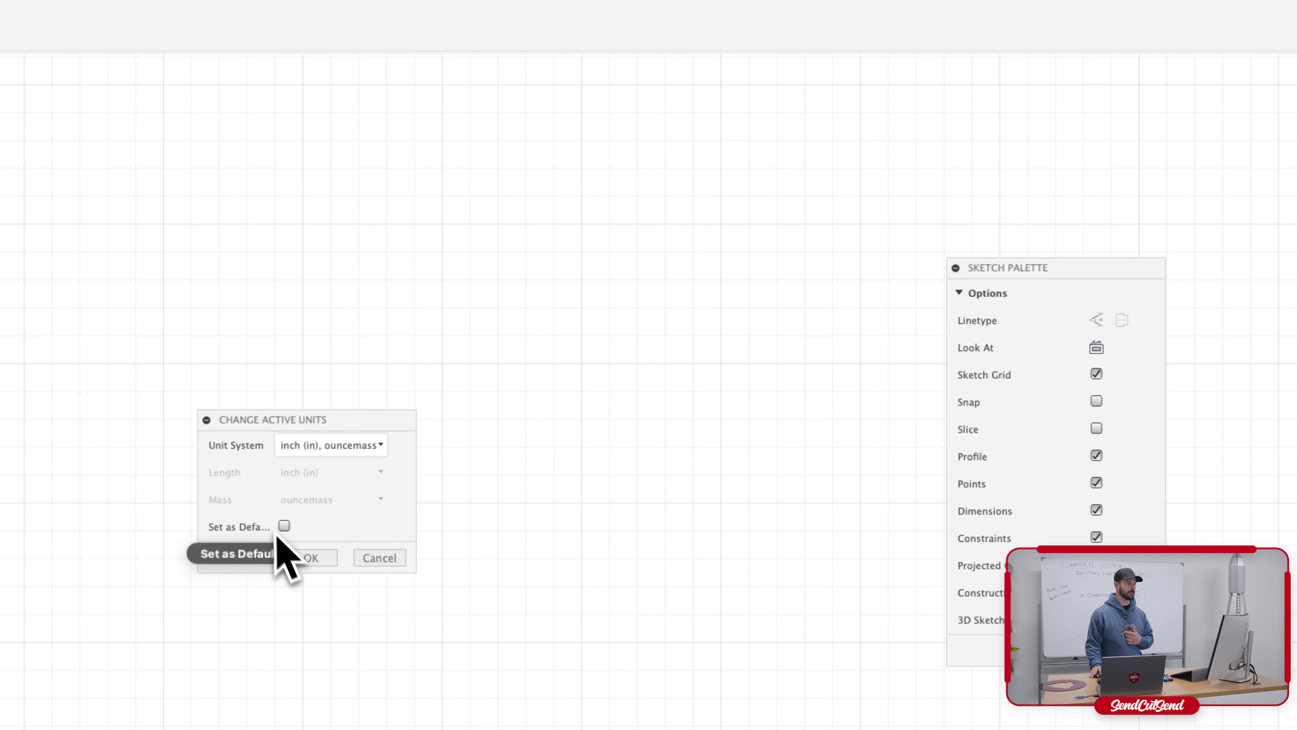
pyautogui.click(312, 561)
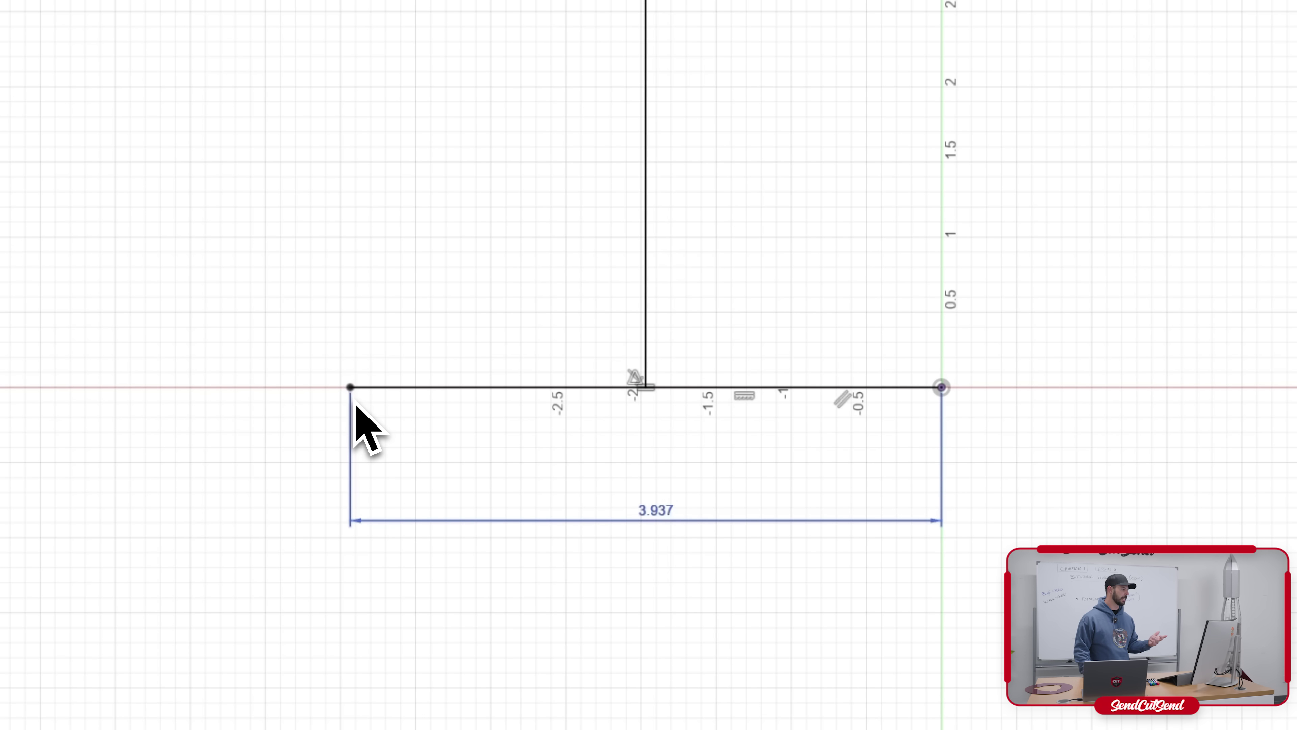
pyautogui.click(649, 302)
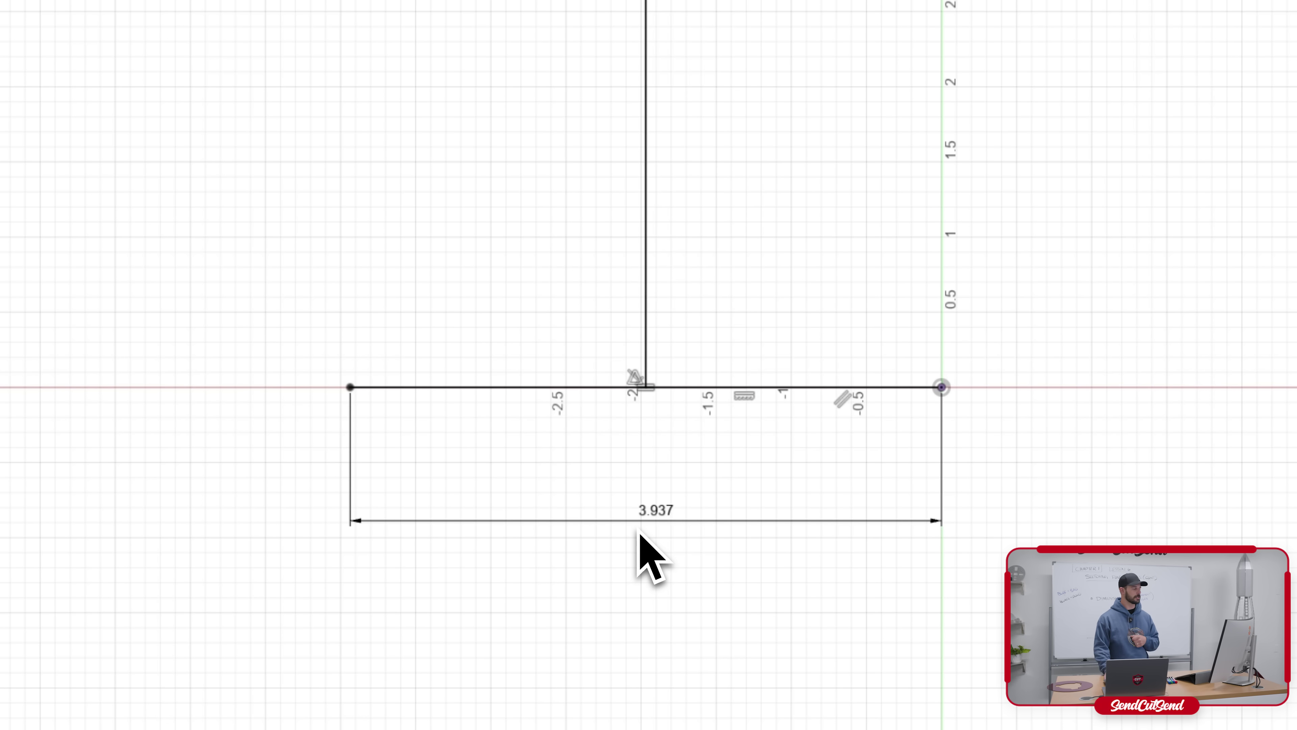
# Edit the bar length dimension to 4, then 150mm, then the expression 2+2 (4.00 in).
pyautogui.doubleClick(656, 518)
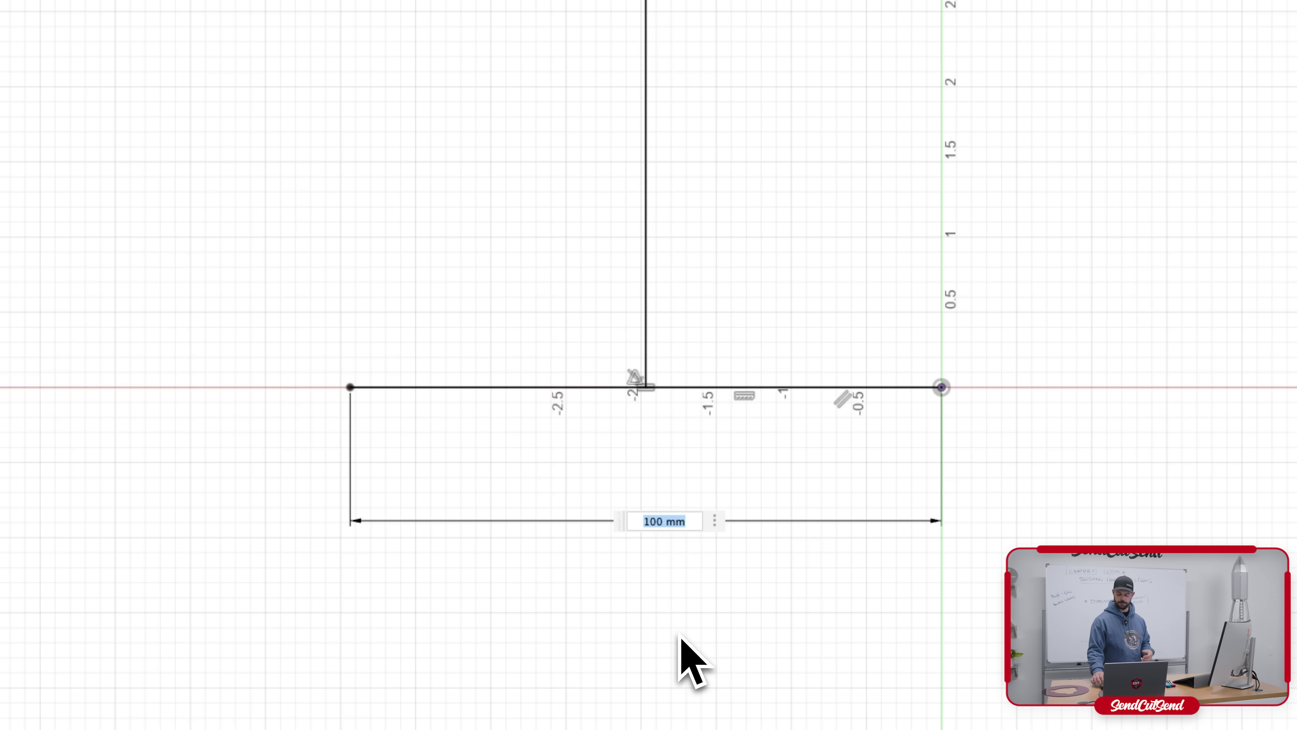
pyautogui.press('Return')
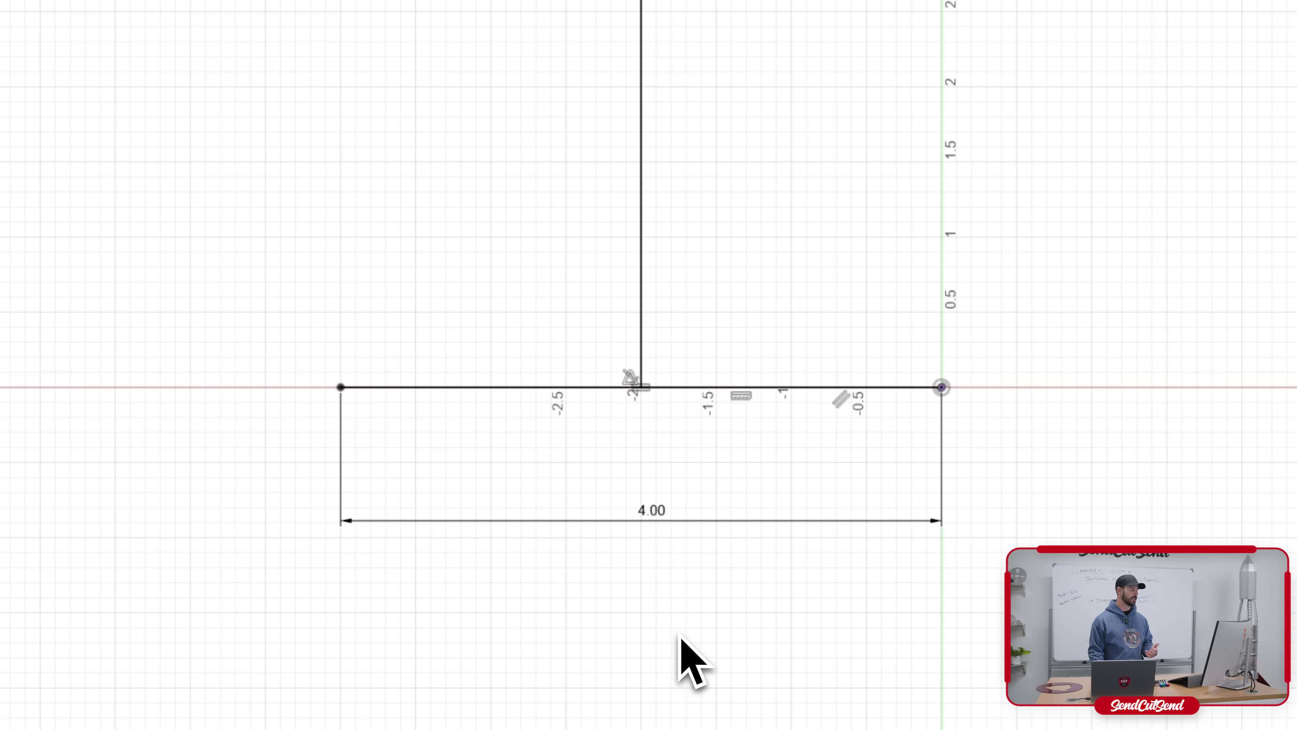
pyautogui.doubleClick(646, 515)
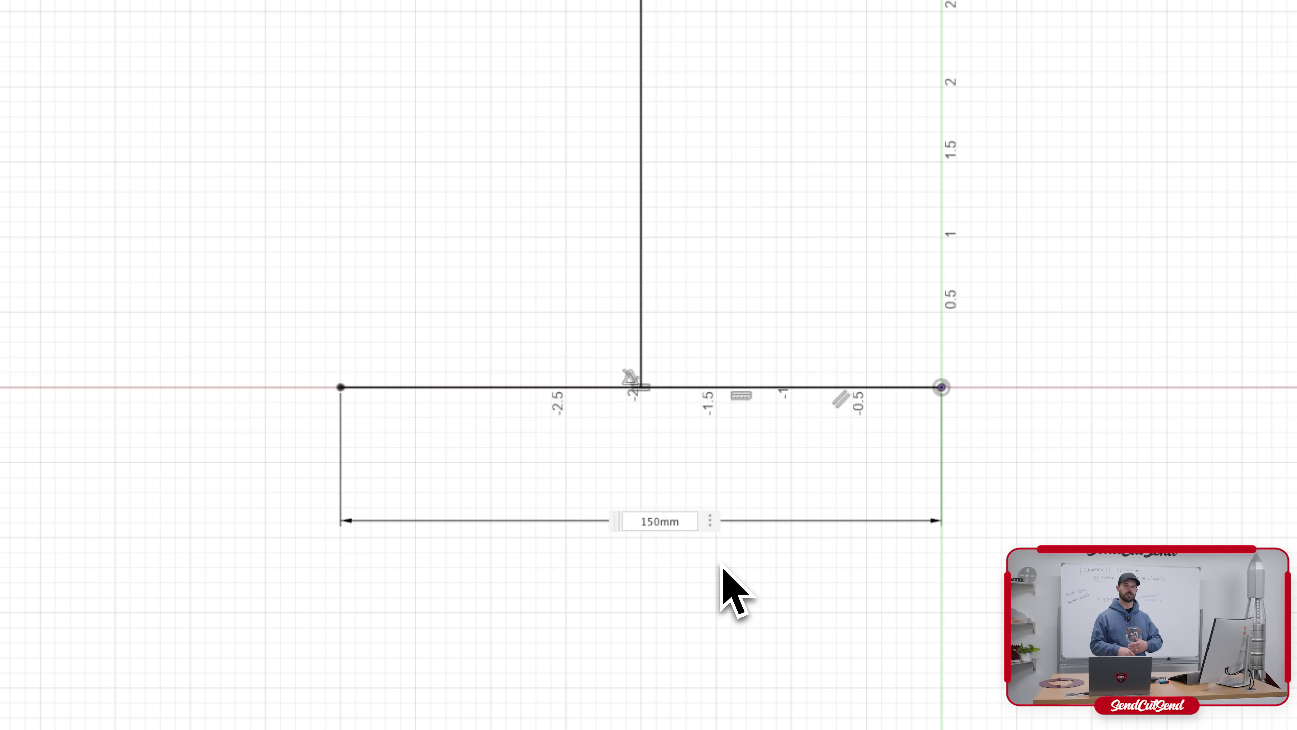
pyautogui.press('Return')
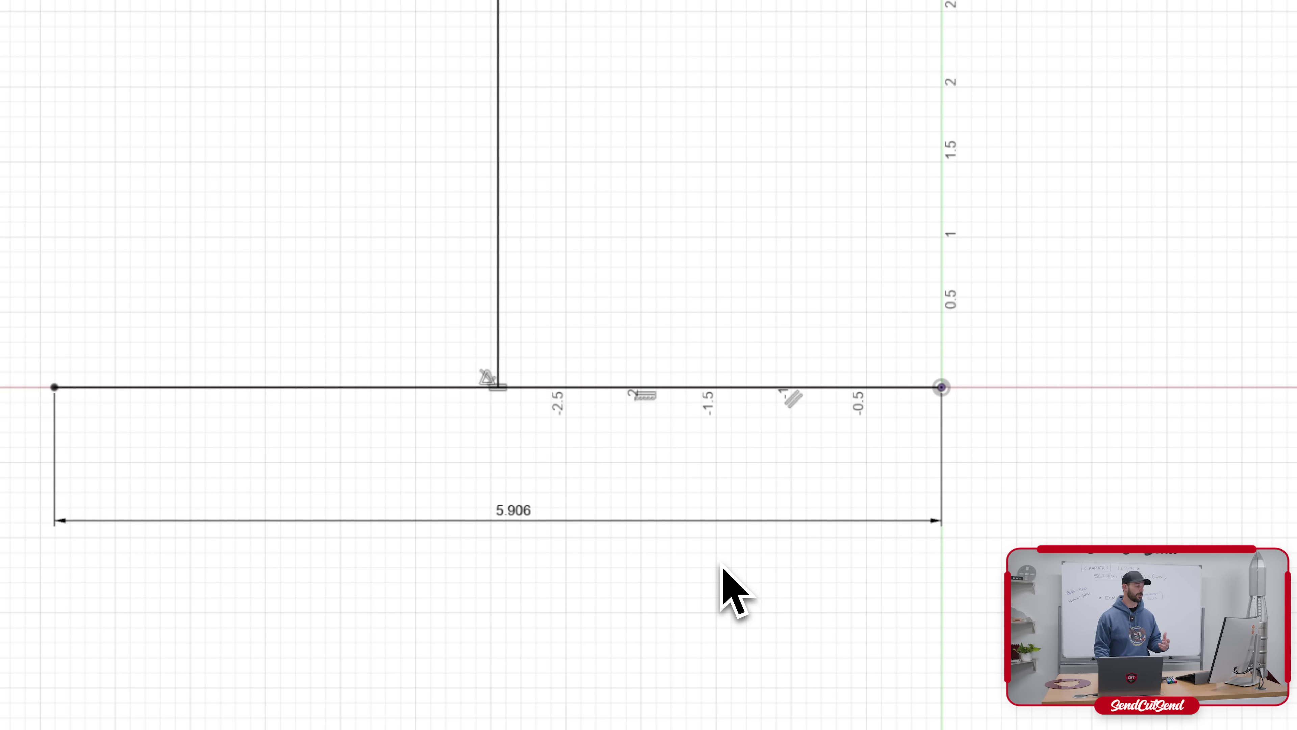
pyautogui.doubleClick(513, 510)
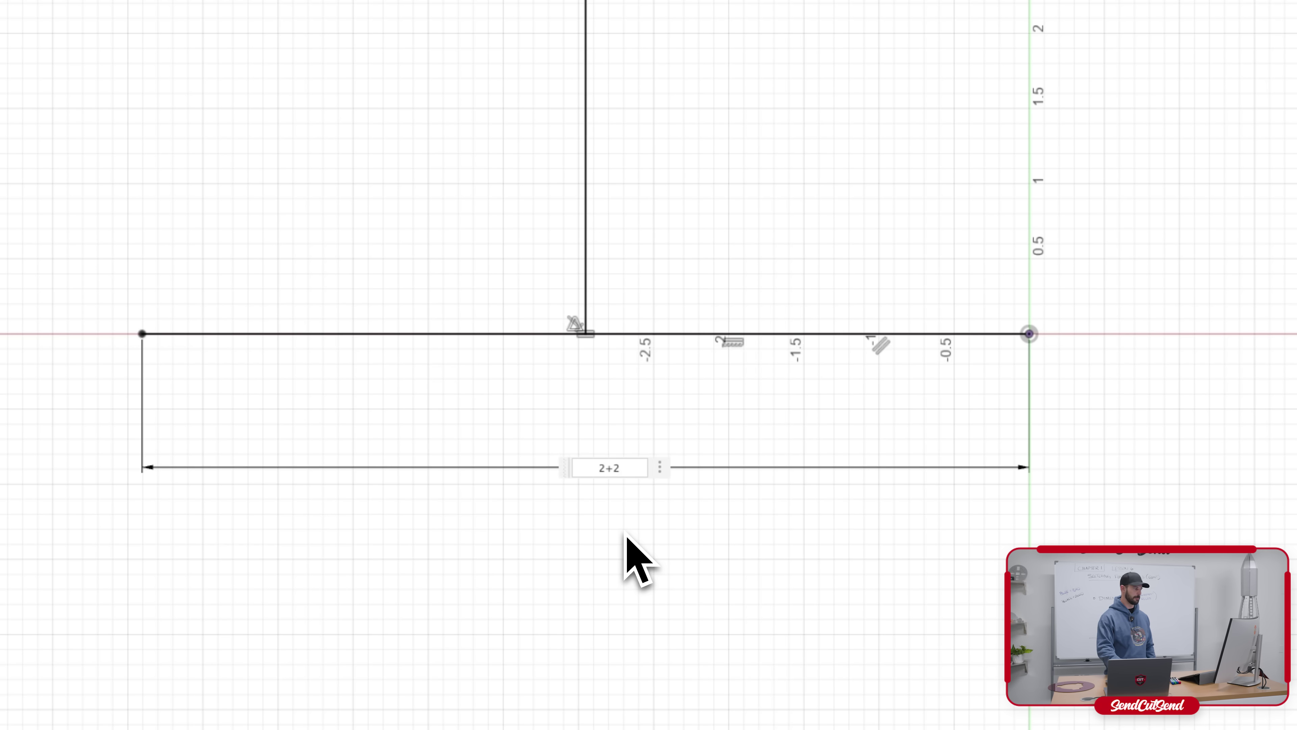
pyautogui.press('Return')
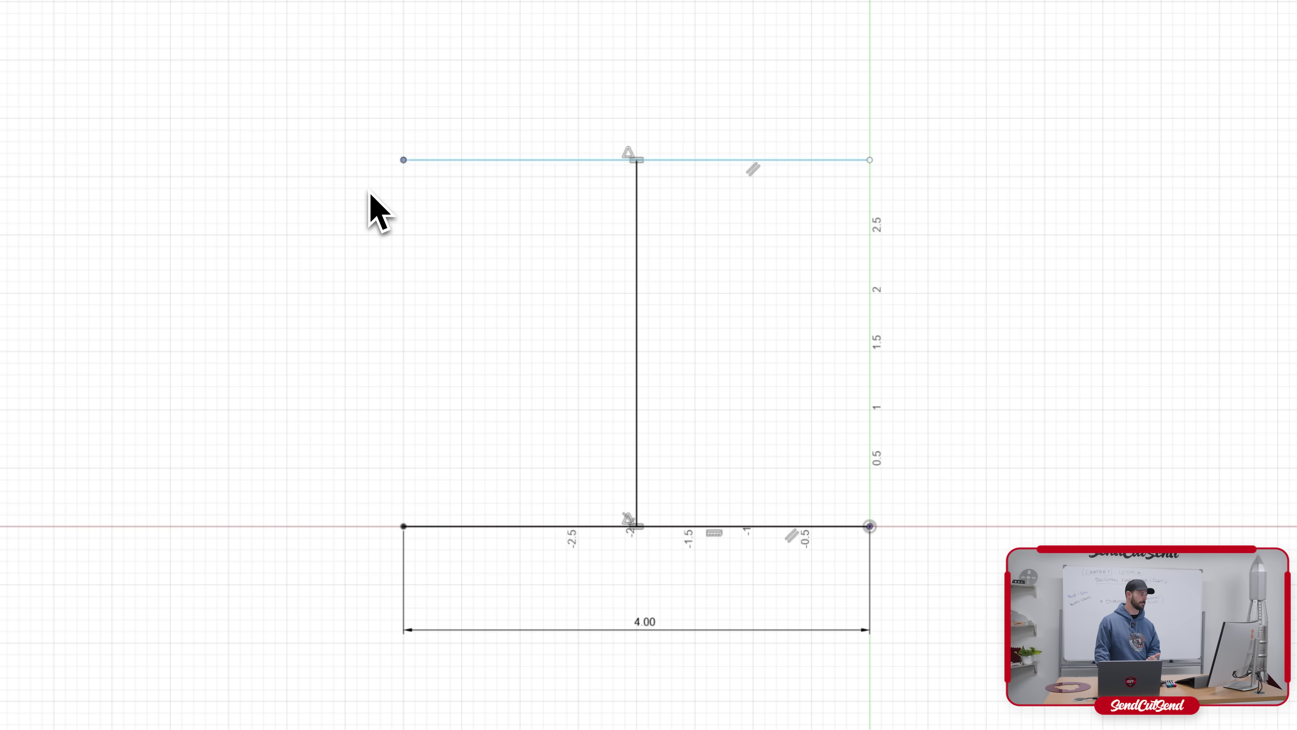
# Drag the undimensioned top line down, slightly up, then down again to a new height.
pyautogui.moveTo(496, 160)
pyautogui.mouseDown()
pyautogui.moveTo(487, 361)
pyautogui.moveTo(500, 191)
pyautogui.moveTo(545, 109)
pyautogui.moveTo(556, 423)
pyautogui.moveTo(513, 1)
pyautogui.moveTo(492, 122)
pyautogui.moveTo(521, 267)
pyautogui.mouseUp()
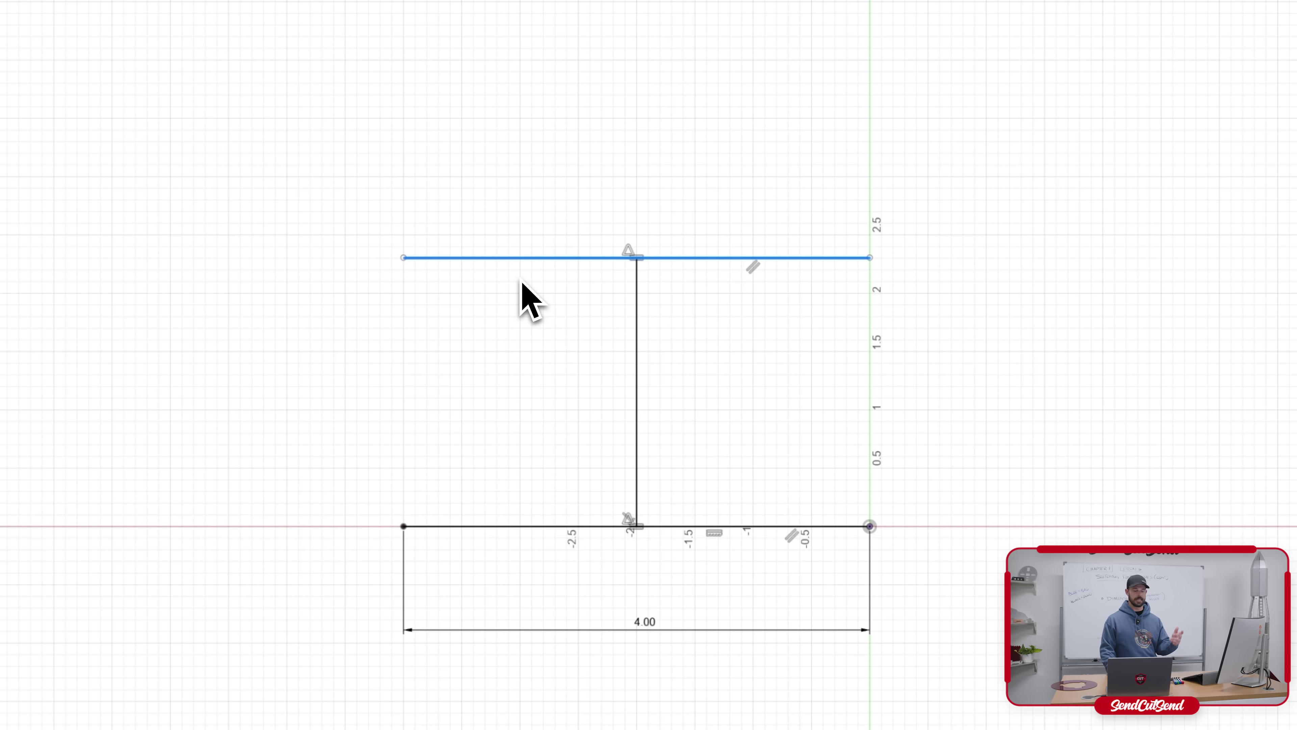
pyautogui.click(589, 215)
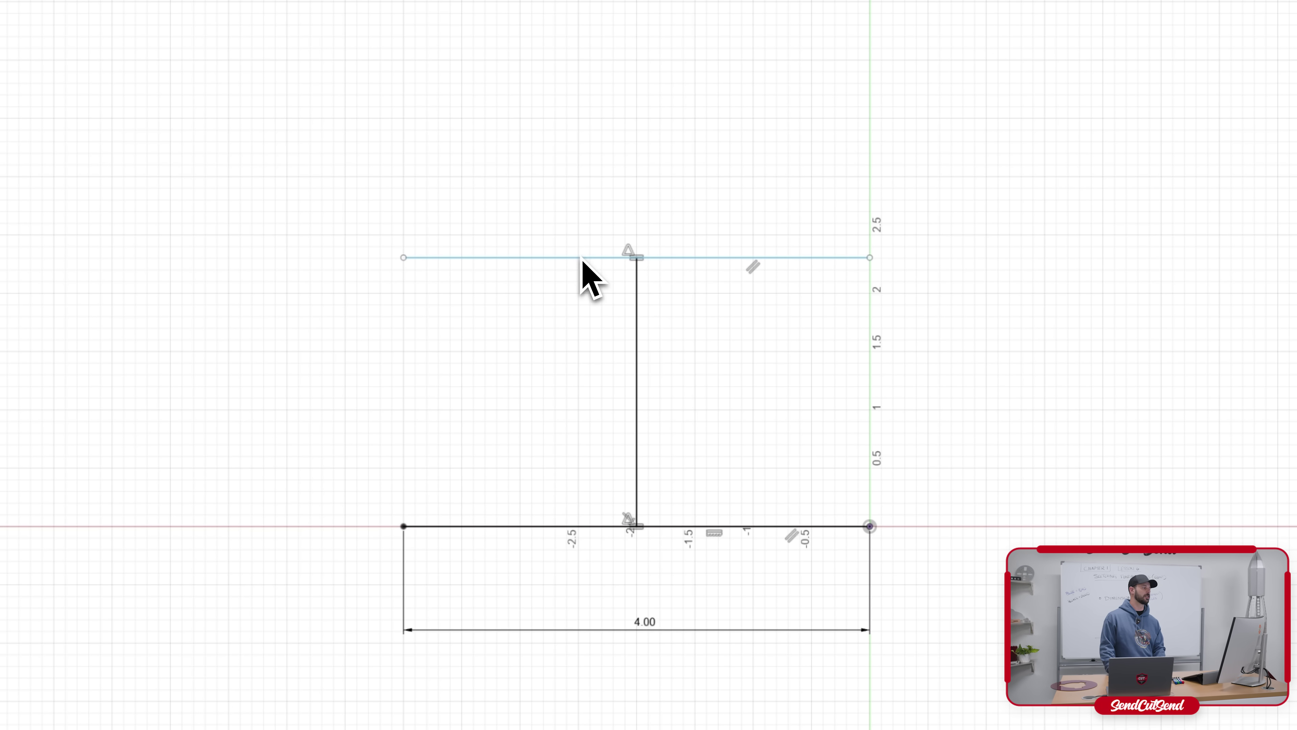
pyautogui.moveTo(582, 258)
pyautogui.mouseDown()
pyautogui.moveTo(602, 249)
pyautogui.moveTo(593, 202)
pyautogui.mouseUp()
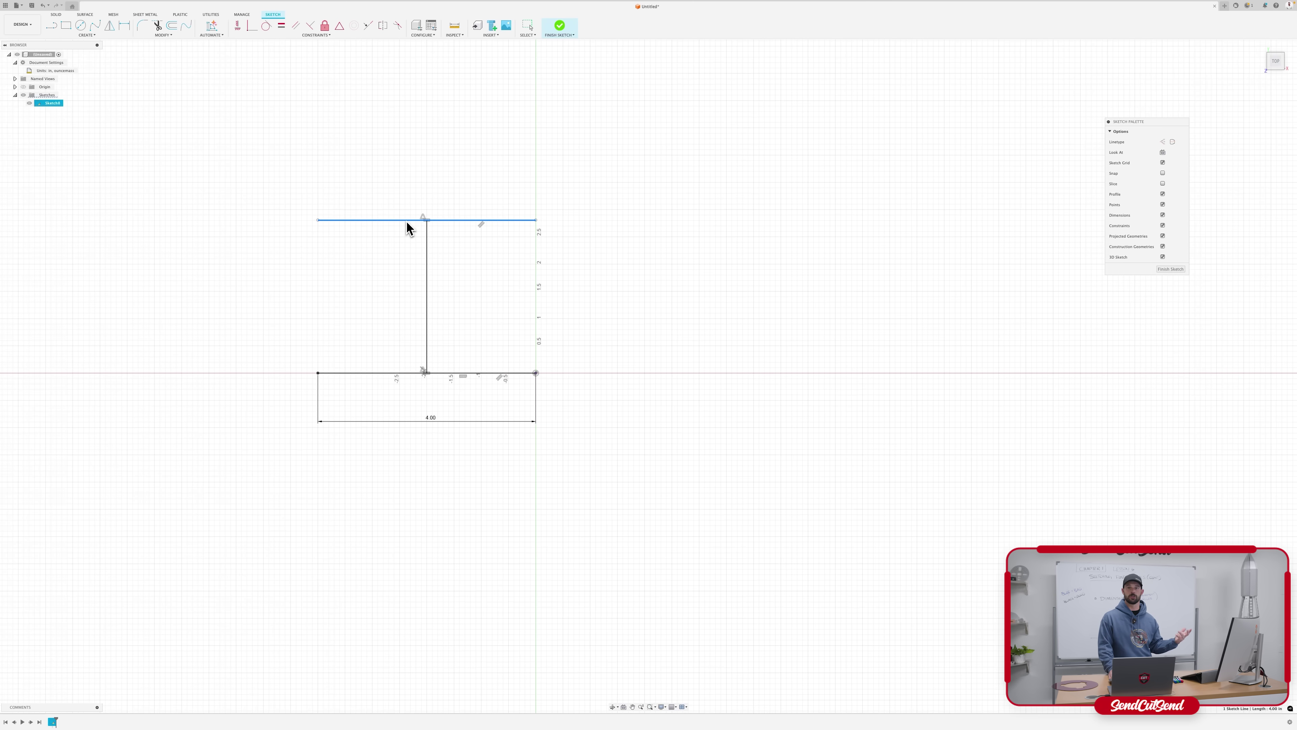
pyautogui.moveTo(407, 222)
pyautogui.mouseDown()
pyautogui.moveTo(415, 289)
pyautogui.moveTo(426, 277)
pyautogui.moveTo(409, 281)
pyautogui.moveTo(414, 253)
pyautogui.mouseUp()
pyautogui.click(375, 309)
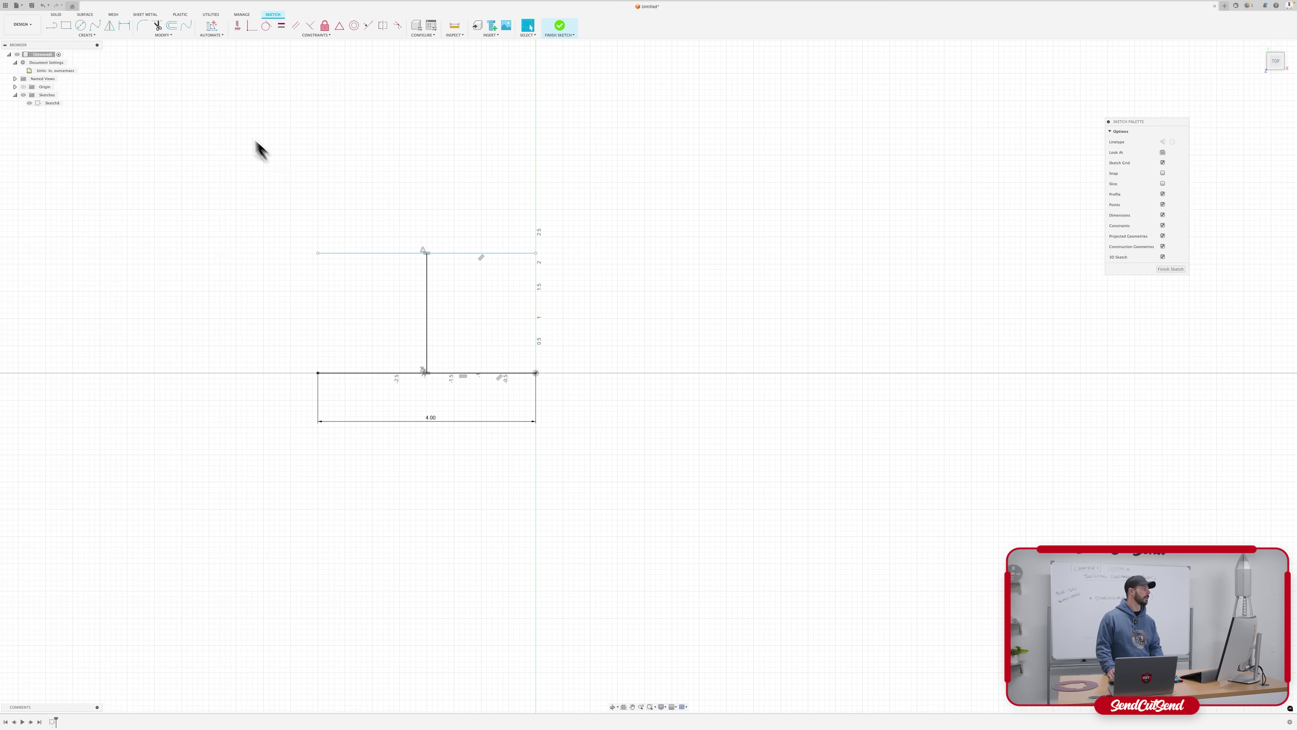
# Add a 2.00 vertical dimension from the top line's endpoint, placed right of the bar.
pyautogui.click(87, 35)
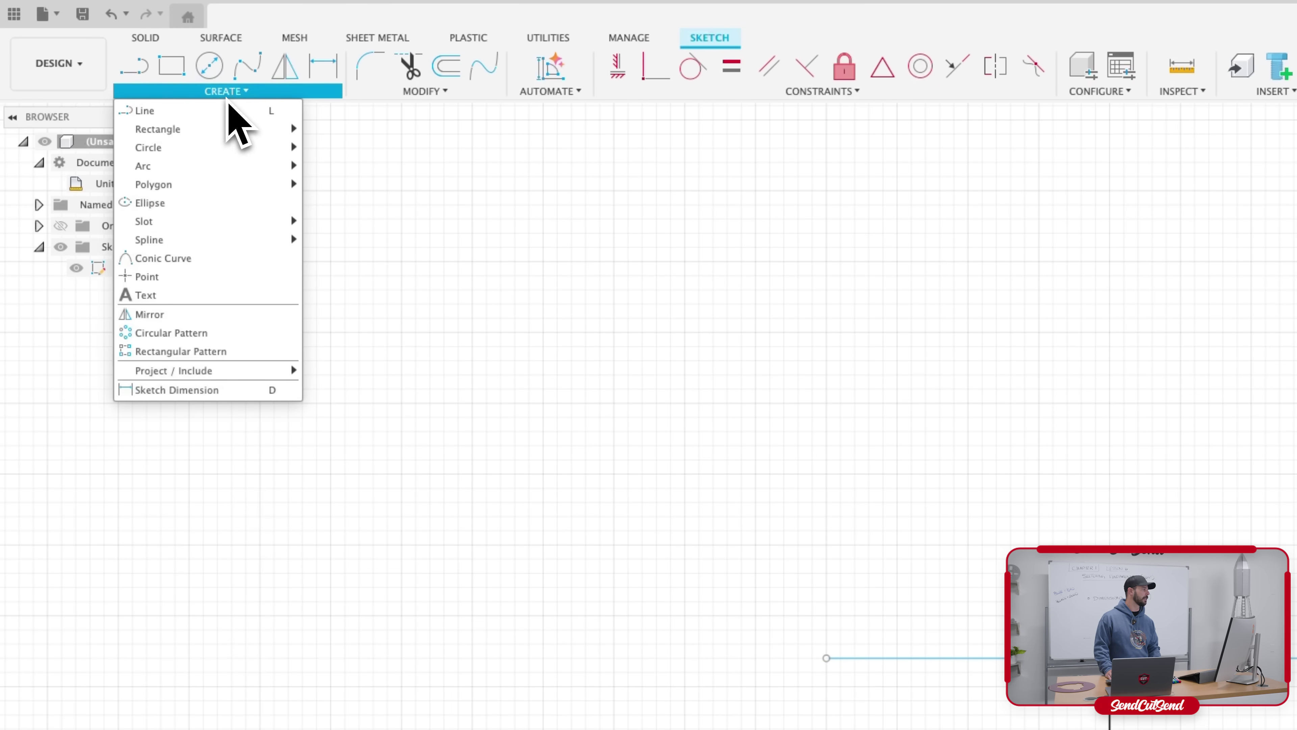
pyautogui.click(173, 391)
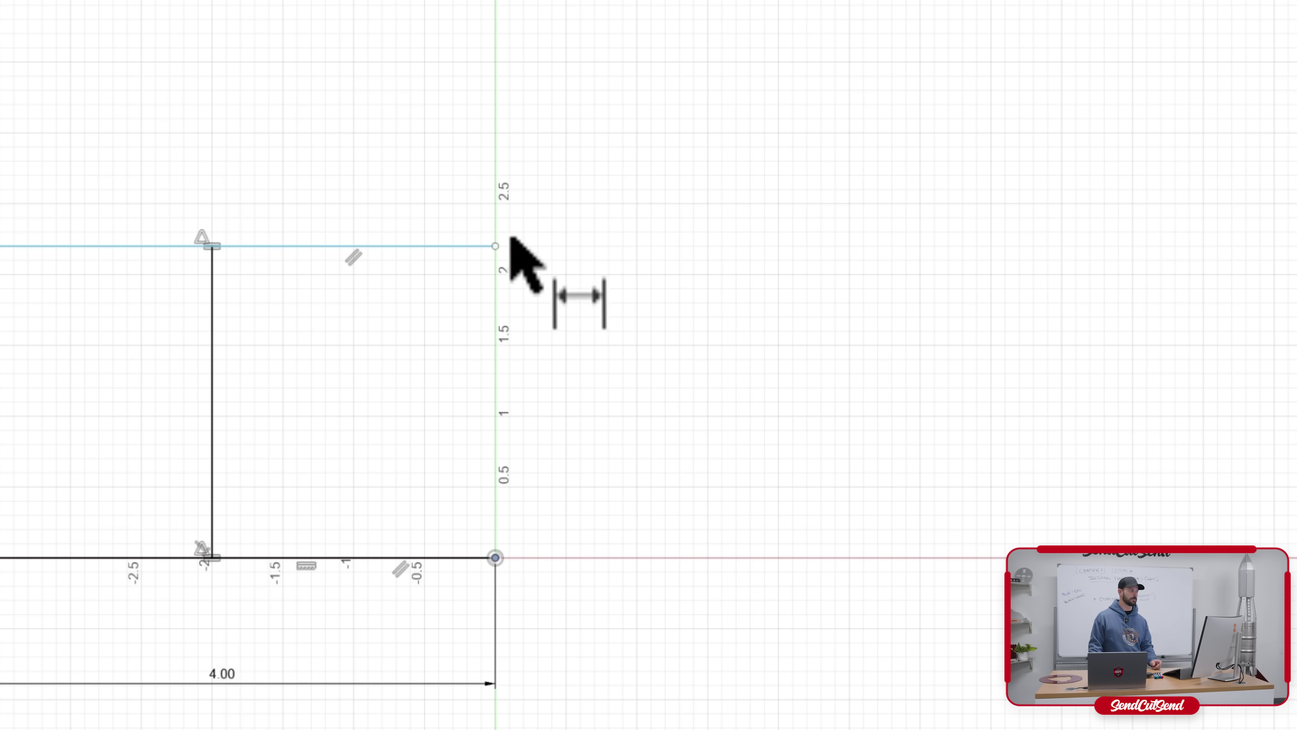
pyautogui.click(495, 245)
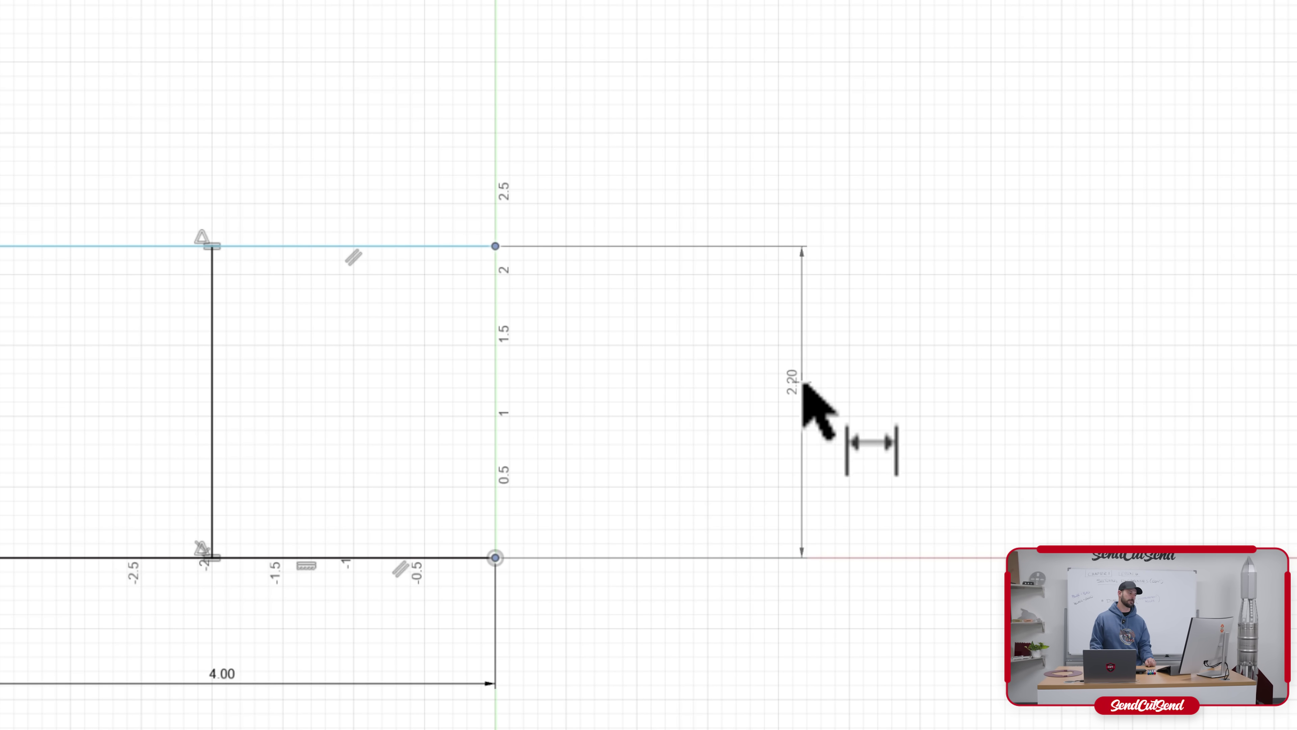
pyautogui.click(781, 414)
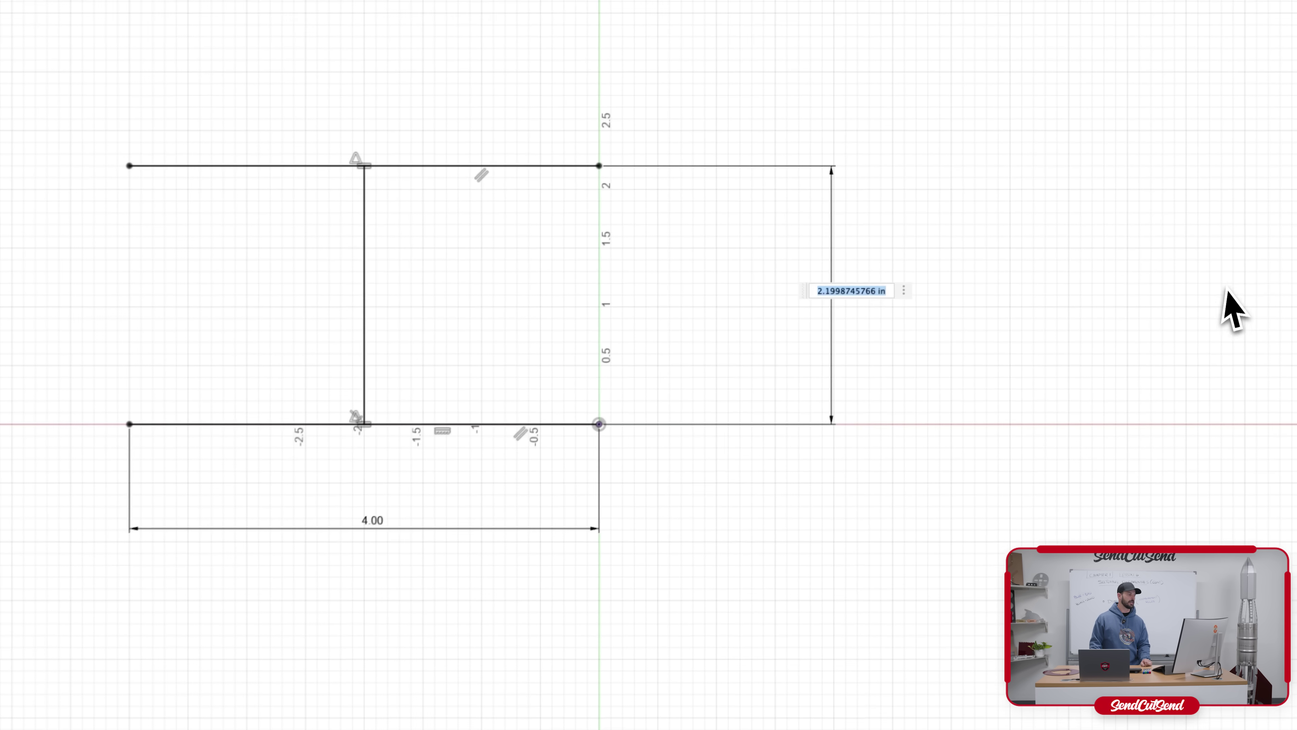
pyautogui.press('Return')
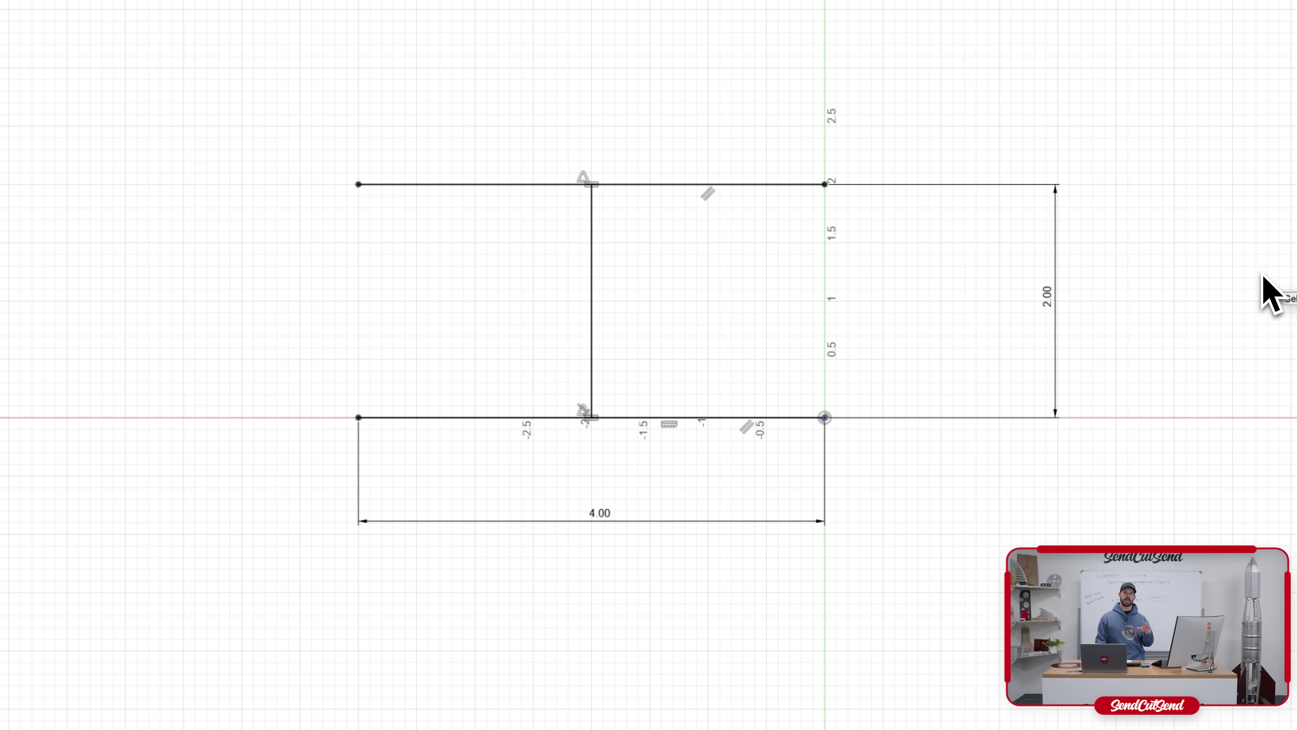
pyautogui.click(784, 185)
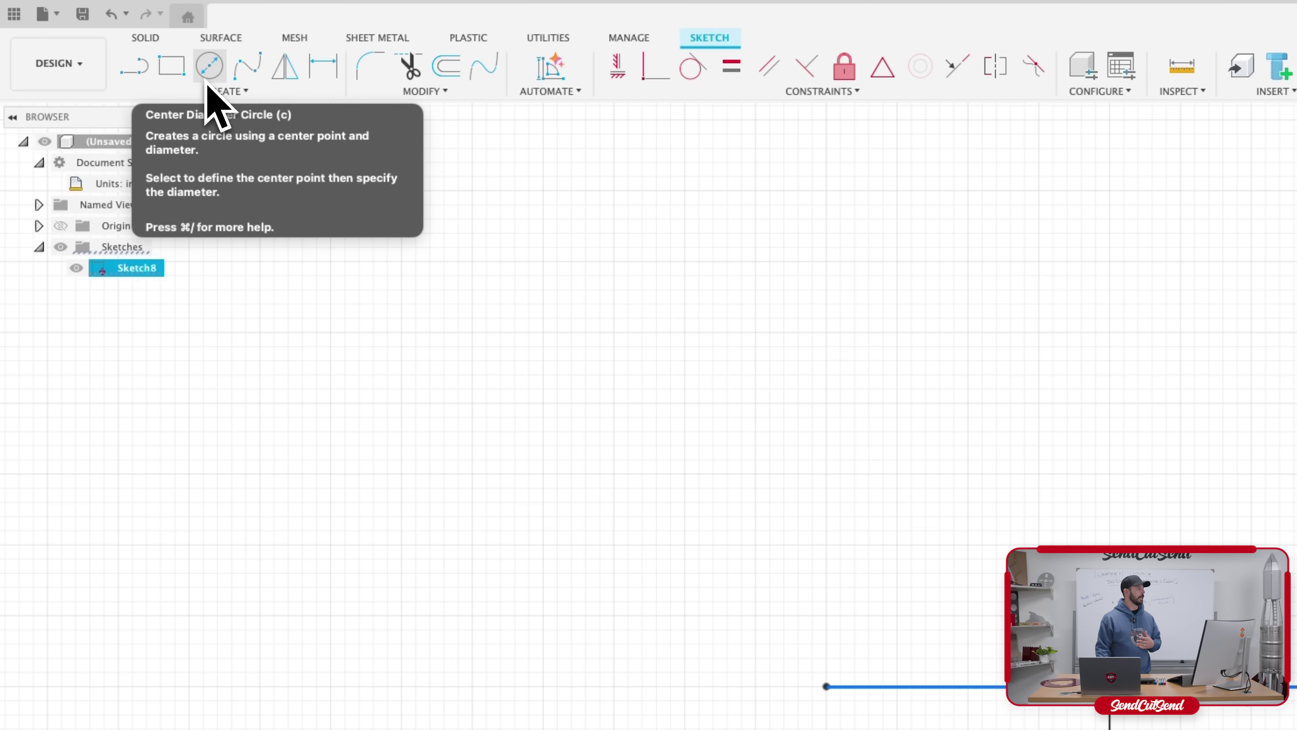
# Draw two Center Diameter circles, one left and one right of the bar.
pyautogui.click(209, 69)
pyautogui.click(669, 729)
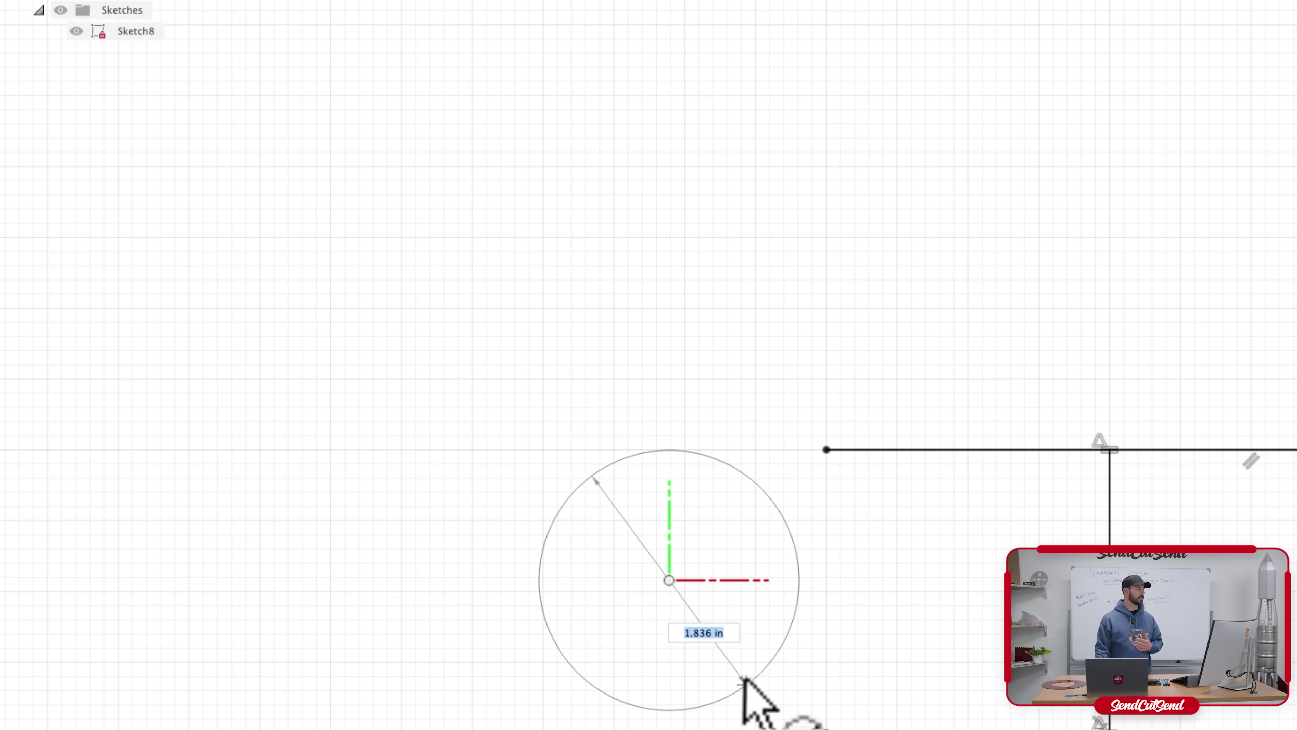
pyautogui.click(745, 682)
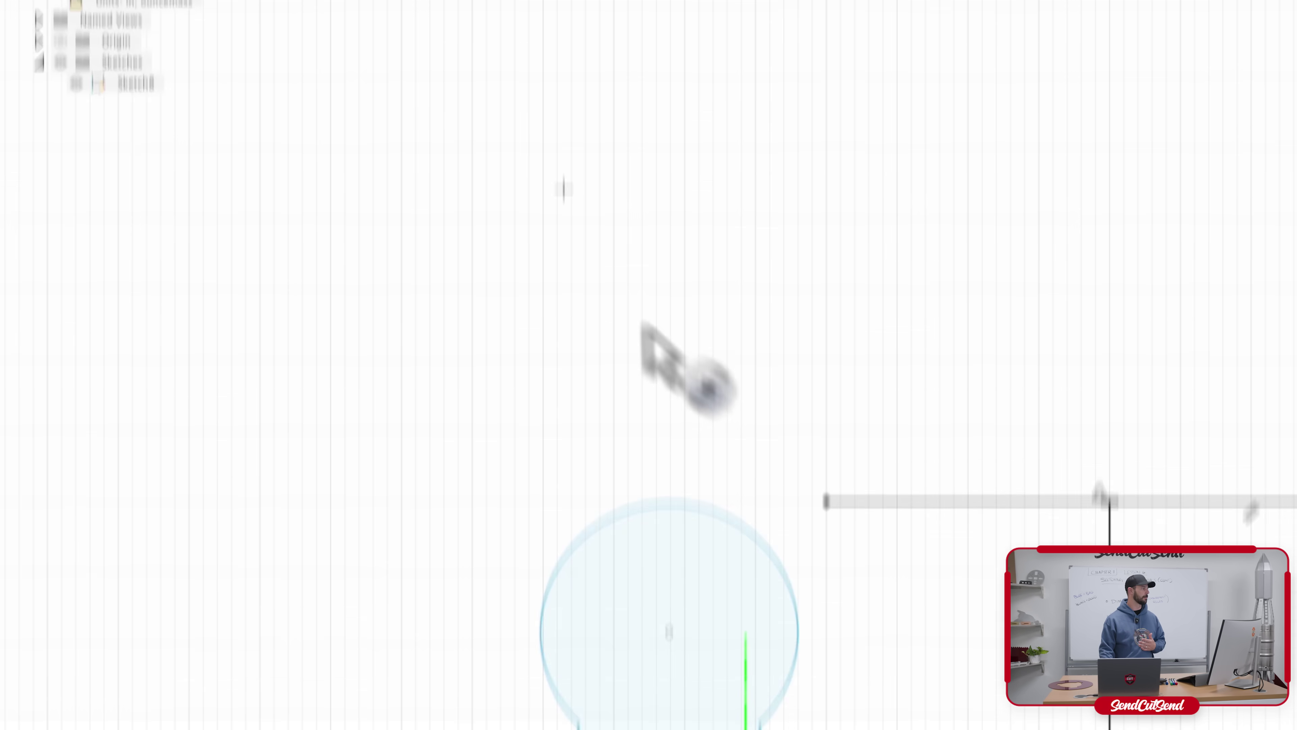
pyautogui.click(969, 547)
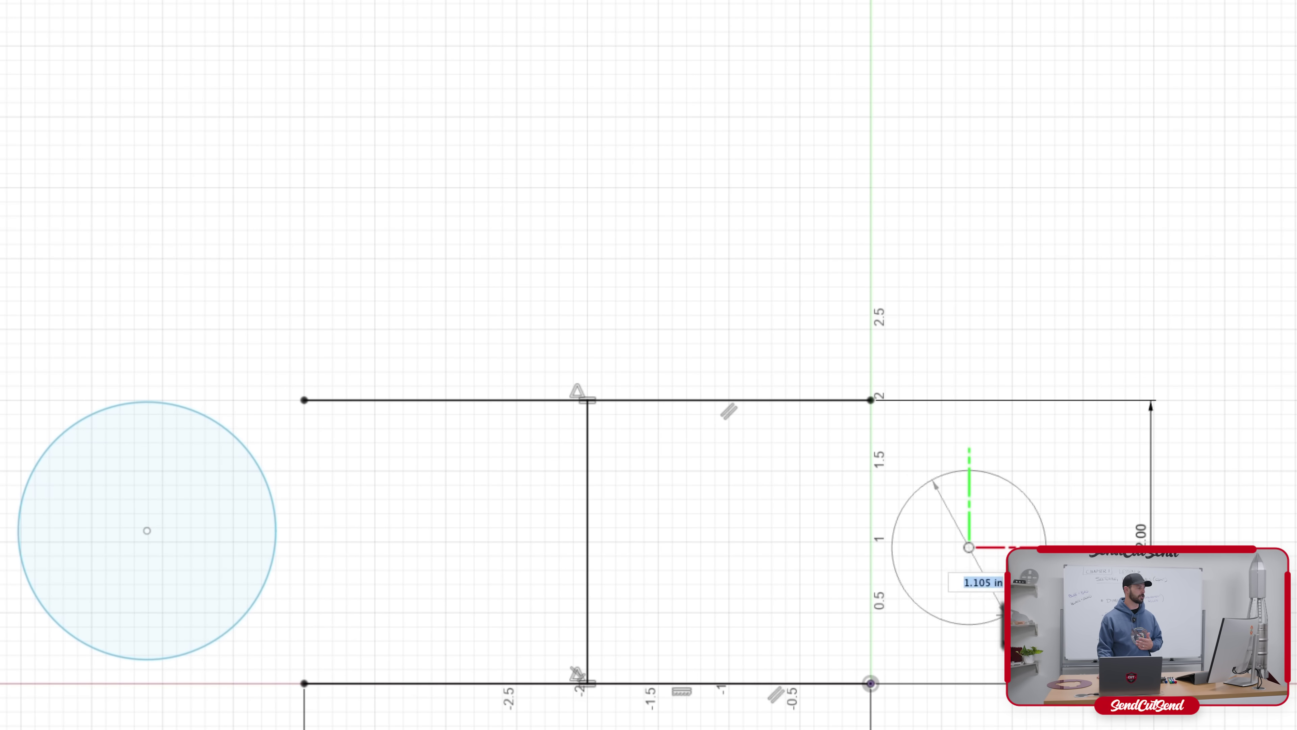
pyautogui.click(1020, 648)
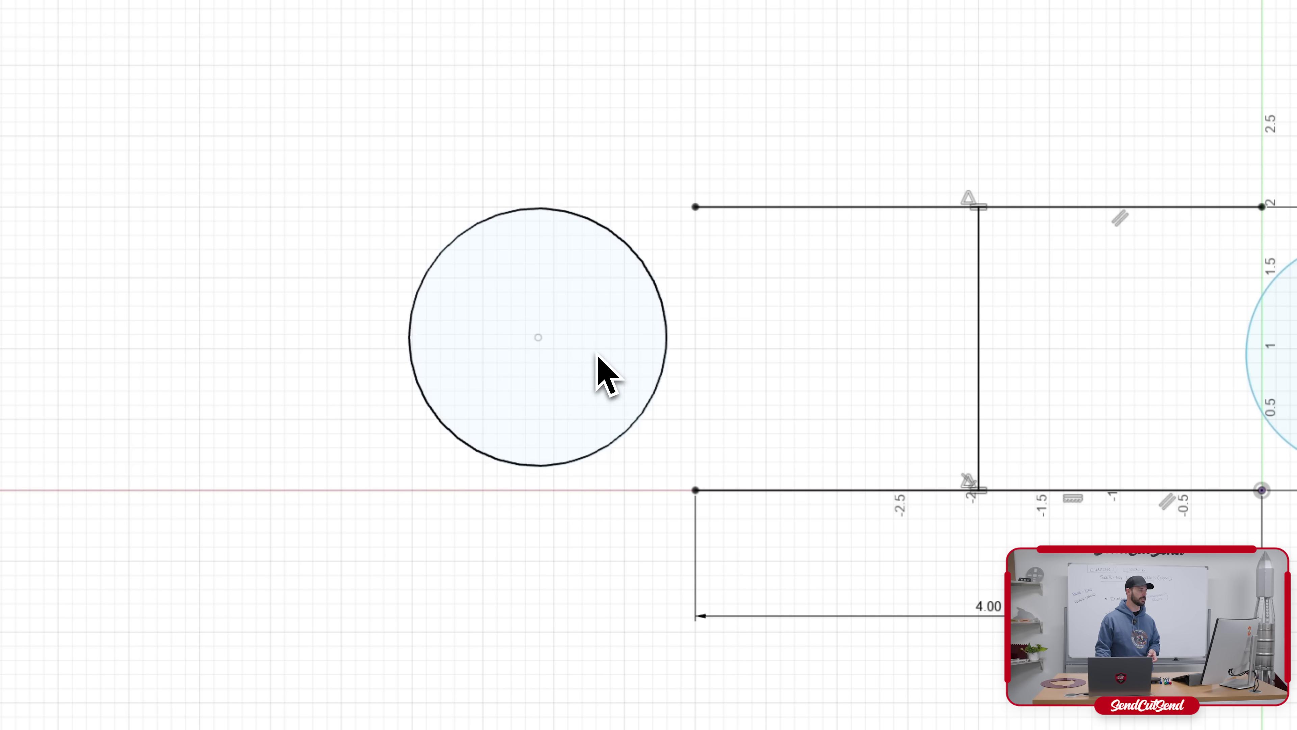
# Drag the right circle up so it overlaps the bar's top line.
pyautogui.click(628, 372)
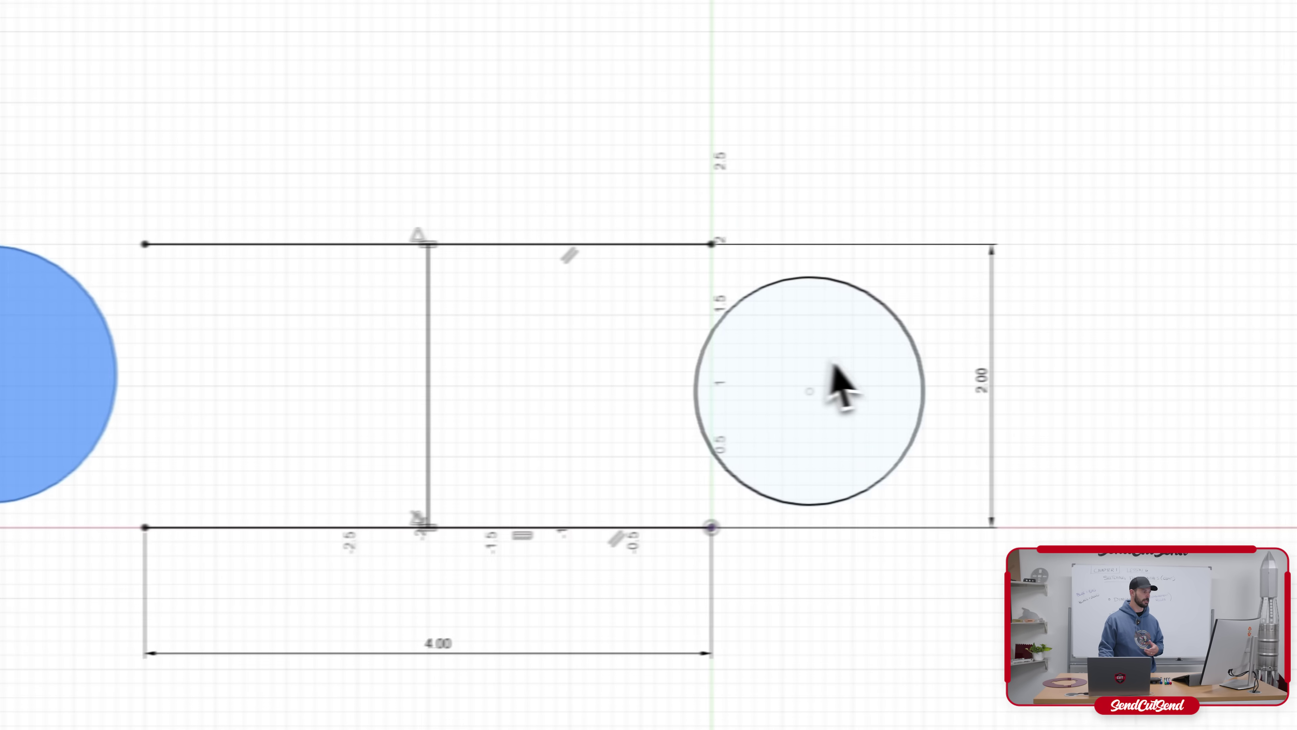
pyautogui.click(832, 365)
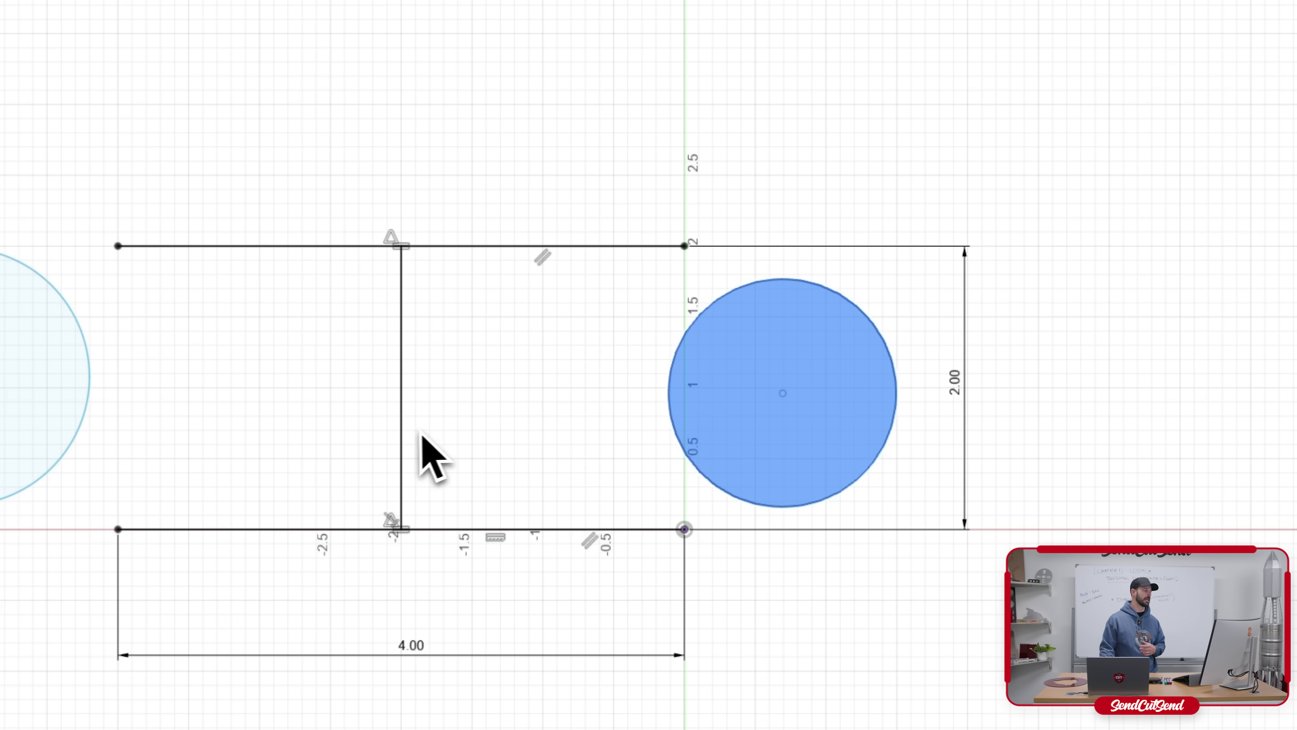
pyautogui.click(447, 454)
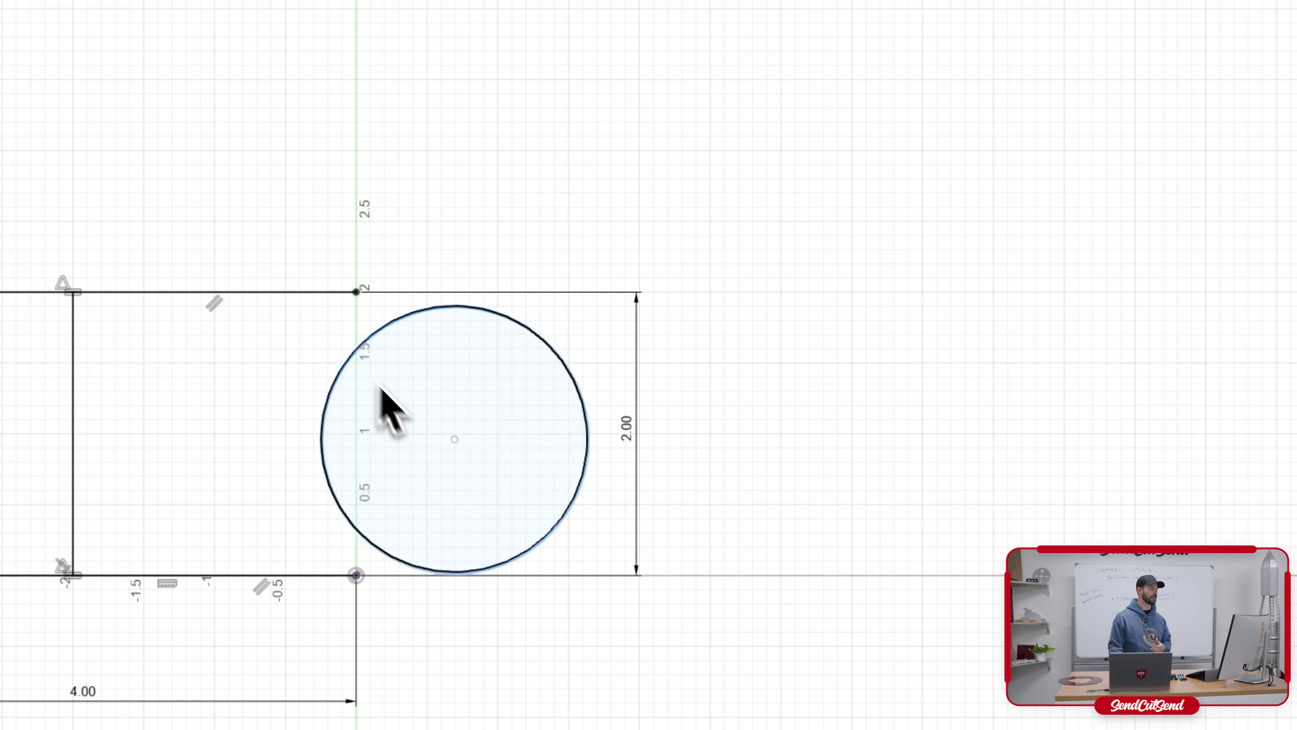
pyautogui.moveTo(456, 439); pyautogui.dragTo(560, 333)
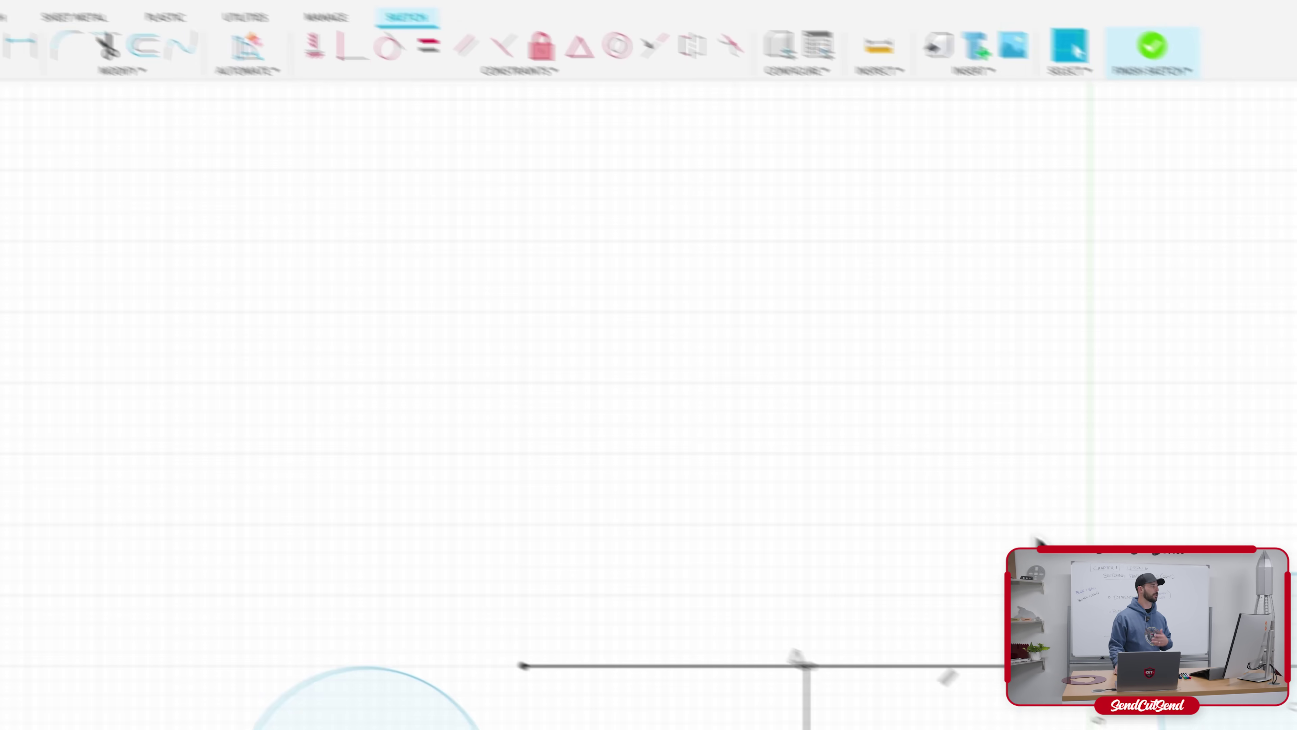
pyautogui.click(584, 92)
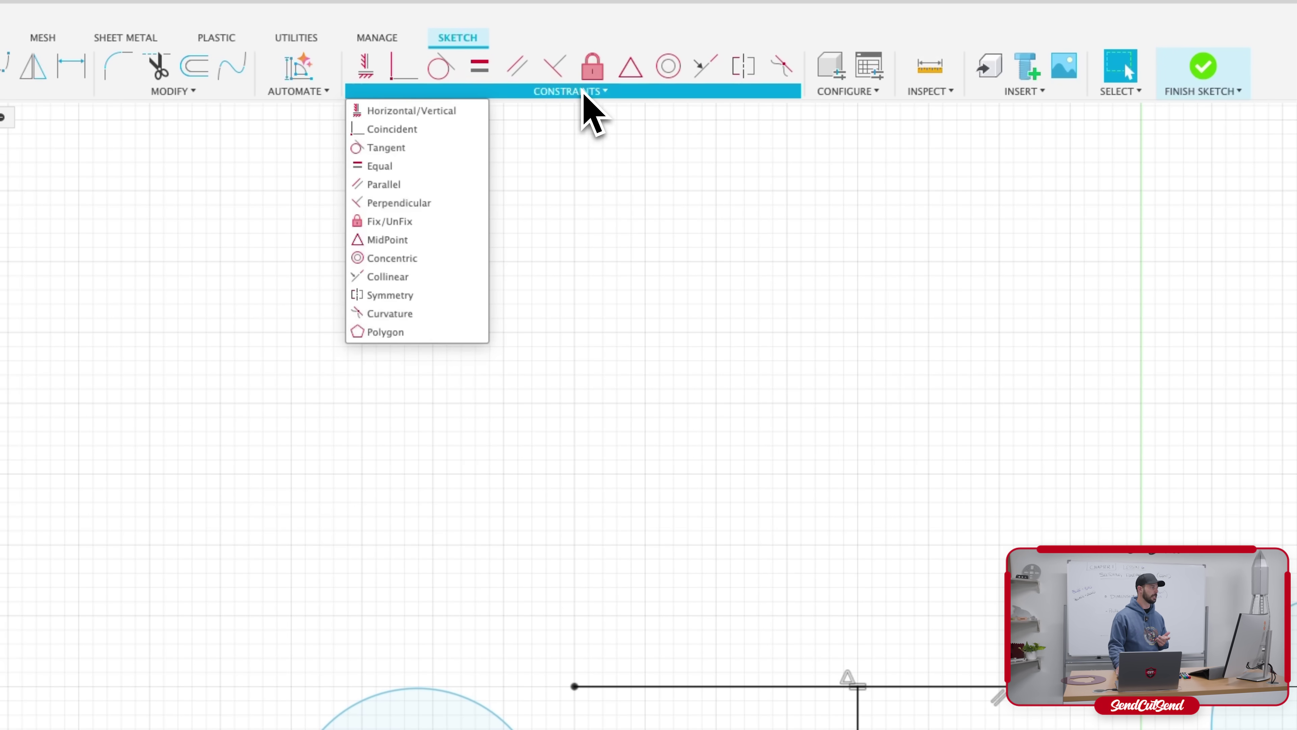
pyautogui.click(475, 149)
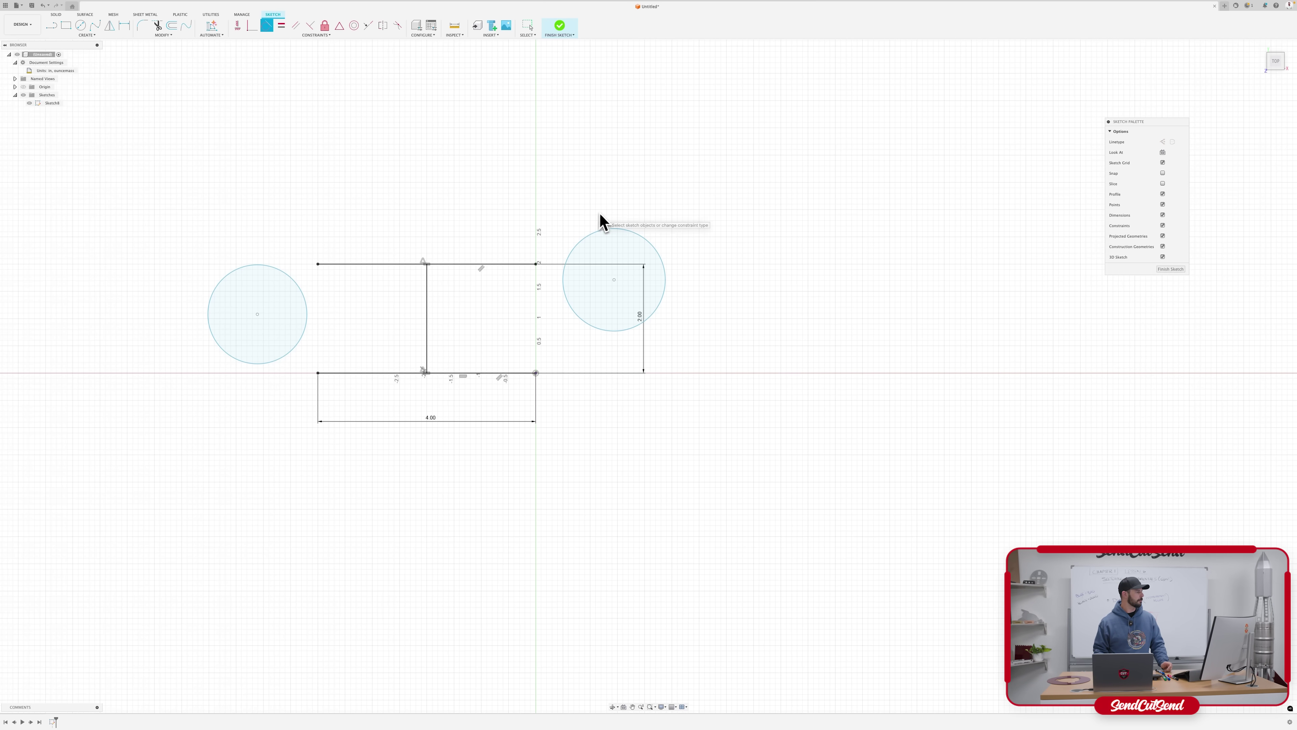
pyautogui.click(270, 36)
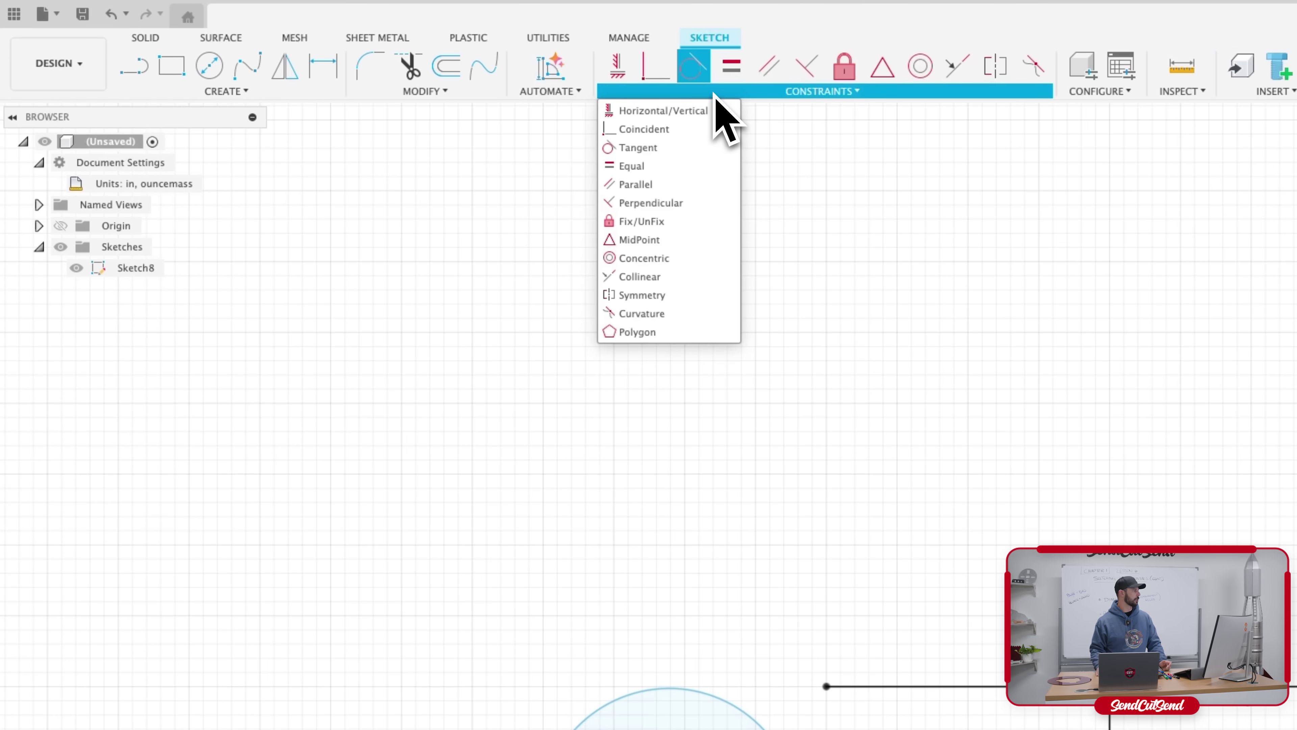
# Apply a Tangent constraint between the right circle and the top line.
pyautogui.click(644, 150)
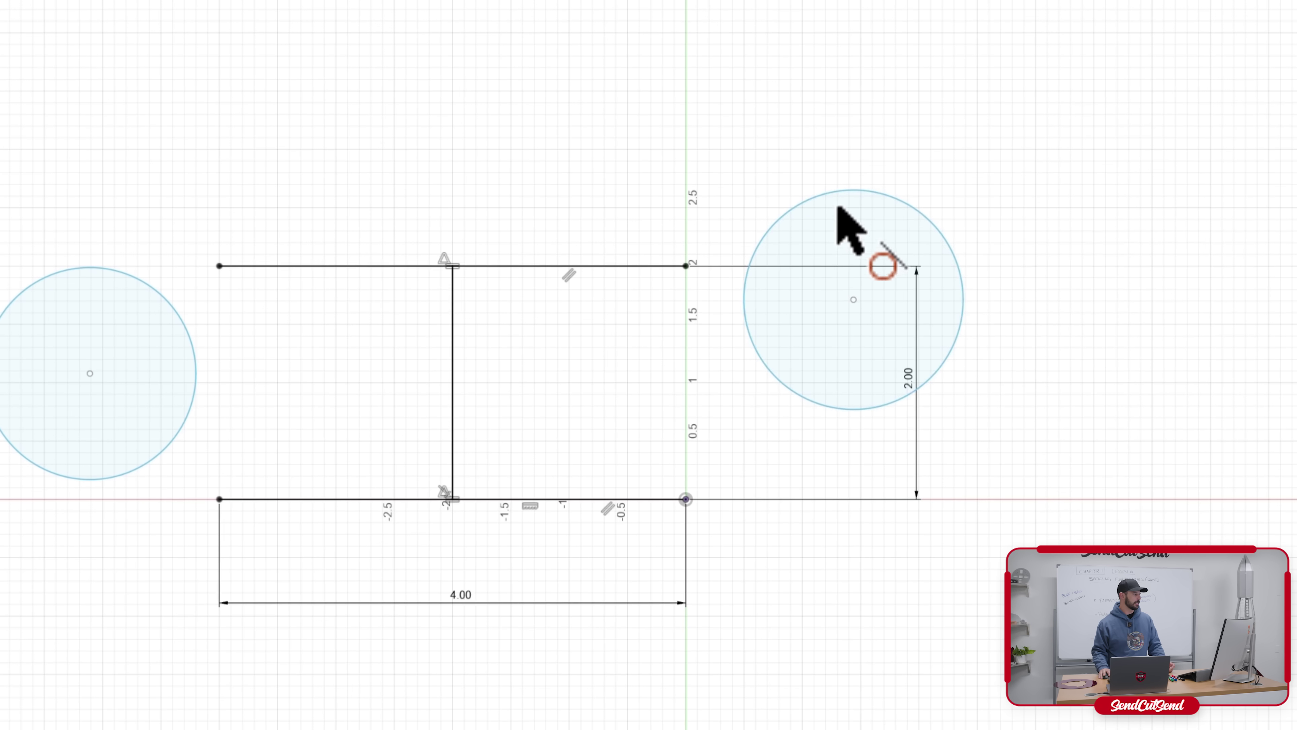
pyautogui.click(745, 158)
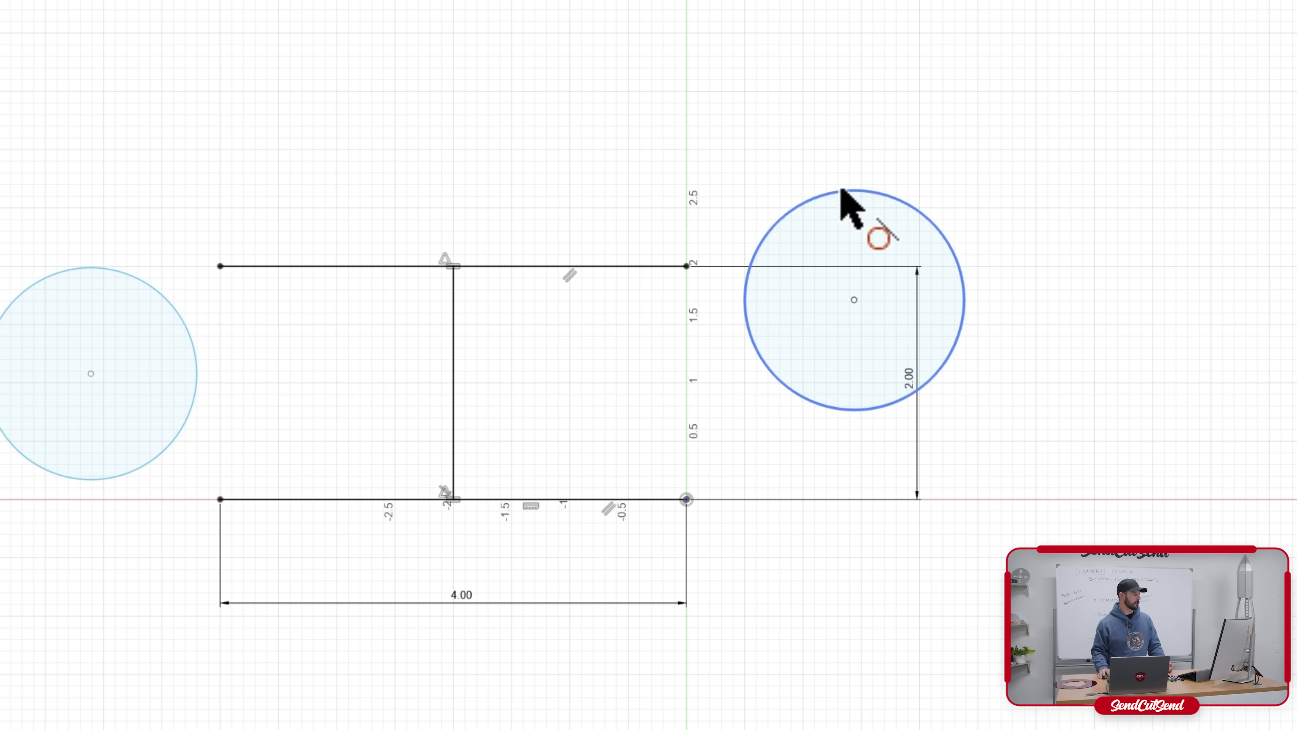
pyautogui.click(637, 266)
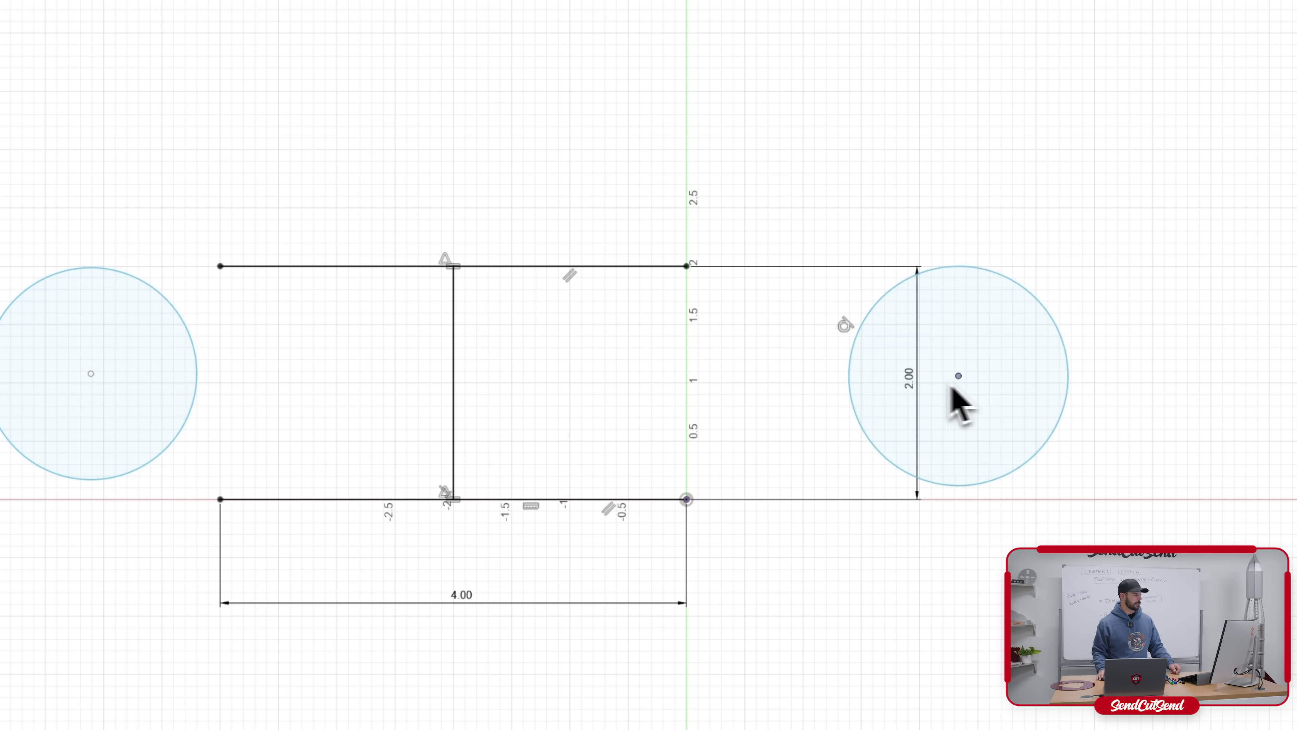
# Drag the tangent circle left, far right, then back beside the bar to test the constraint.
pyautogui.moveTo(950, 386); pyautogui.dragTo(598, 367)
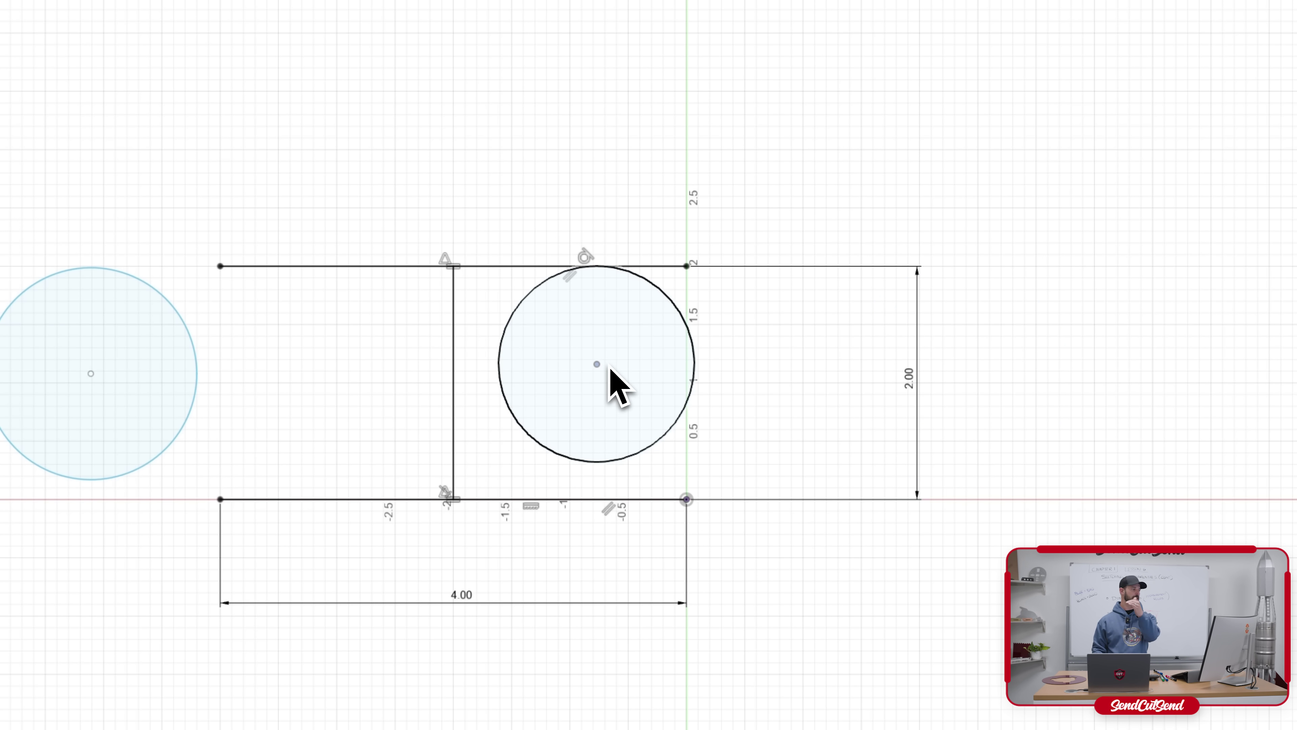
pyautogui.moveTo(600, 364); pyautogui.dragTo(1296, 371)
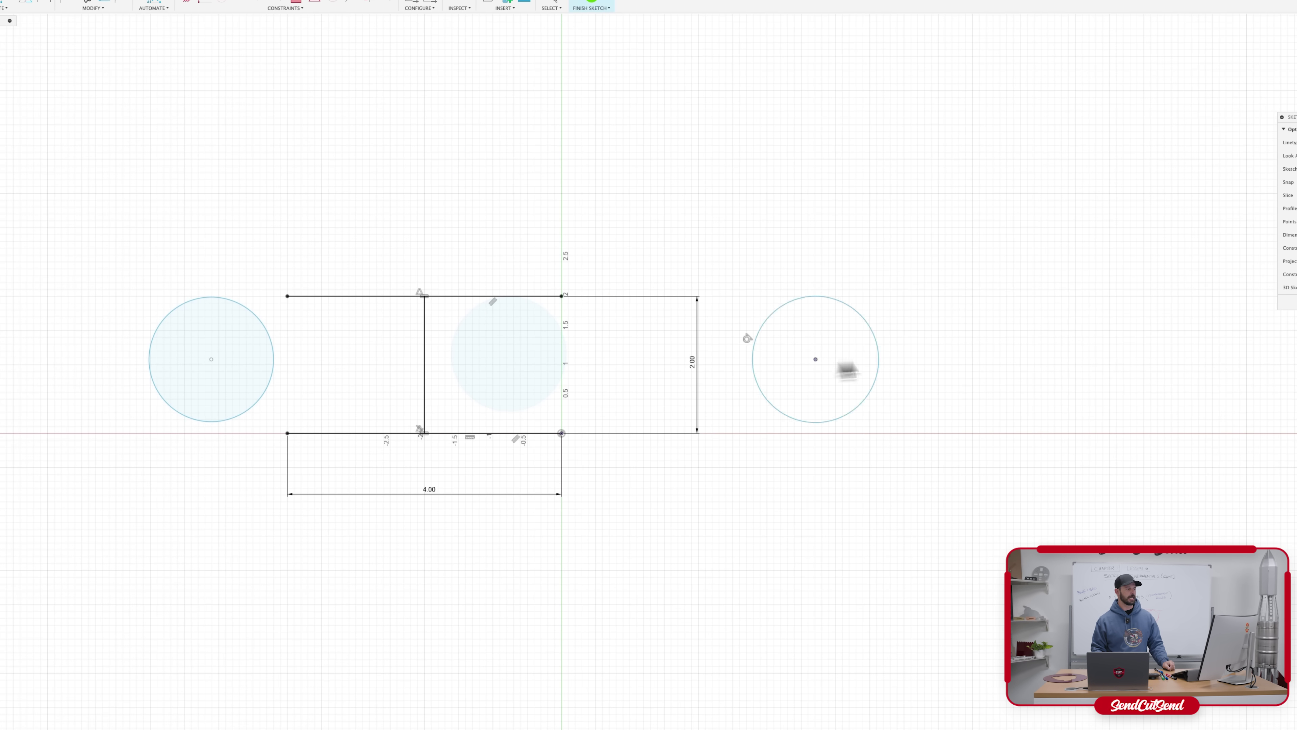
pyautogui.moveTo(1016, 358); pyautogui.dragTo(717, 364)
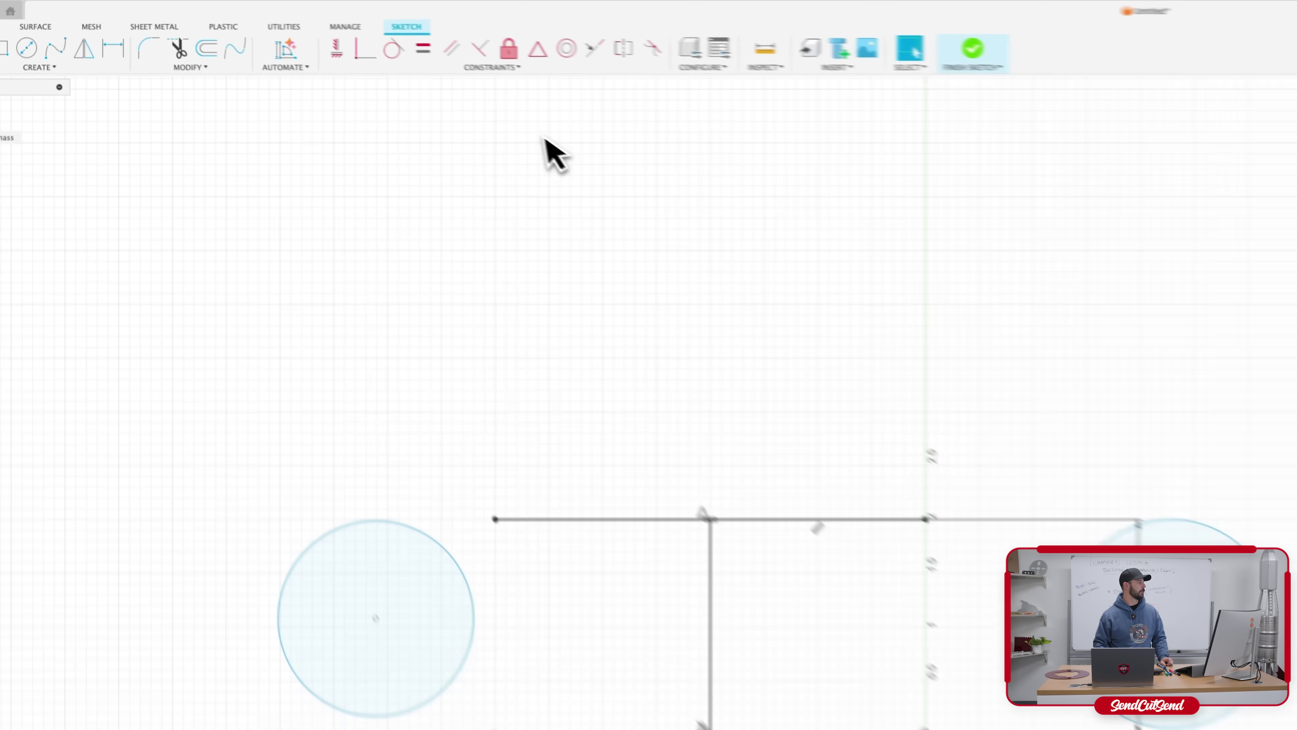
# Resize the right circle by dragging its edge until it sits centred on the bar's right end.
pyautogui.click(205, 1)
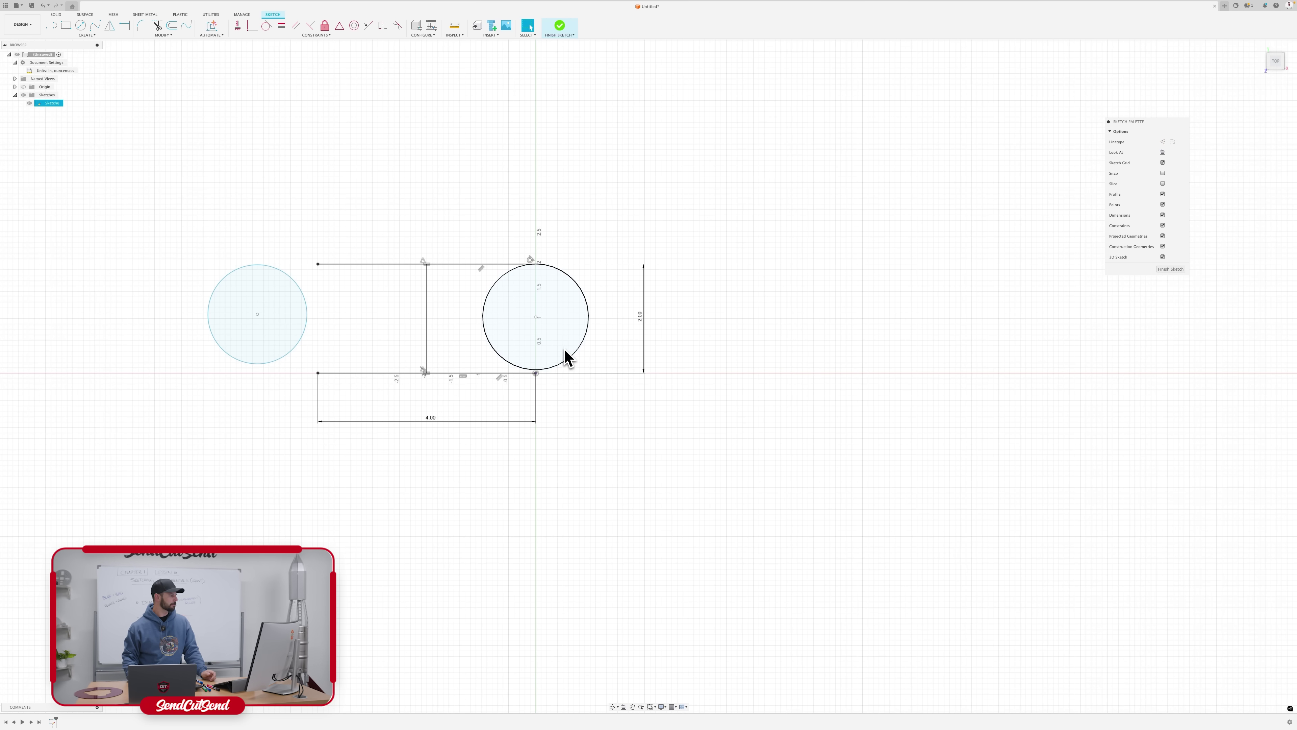
pyautogui.moveTo(567, 369); pyautogui.dragTo(593, 398)
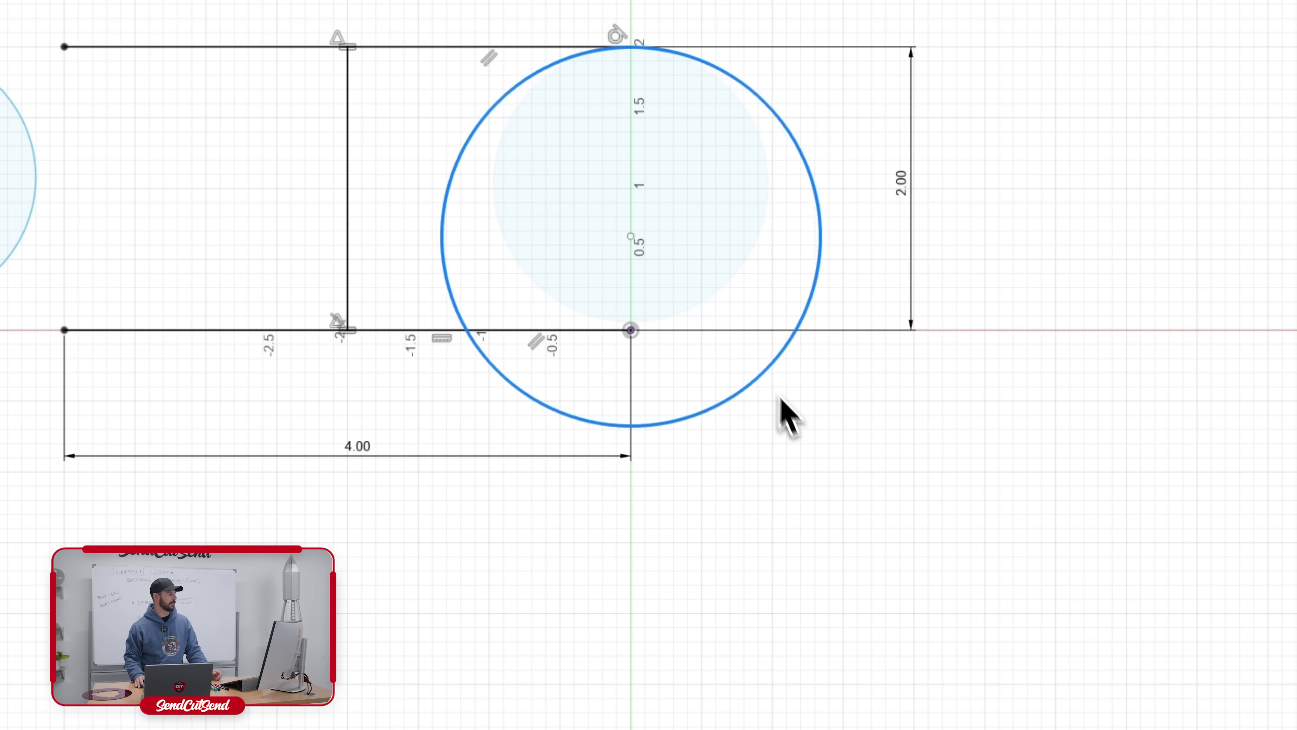
pyautogui.moveTo(779, 396); pyautogui.dragTo(668, 328)
pyautogui.moveTo(570, 153); pyautogui.dragTo(615, 184)
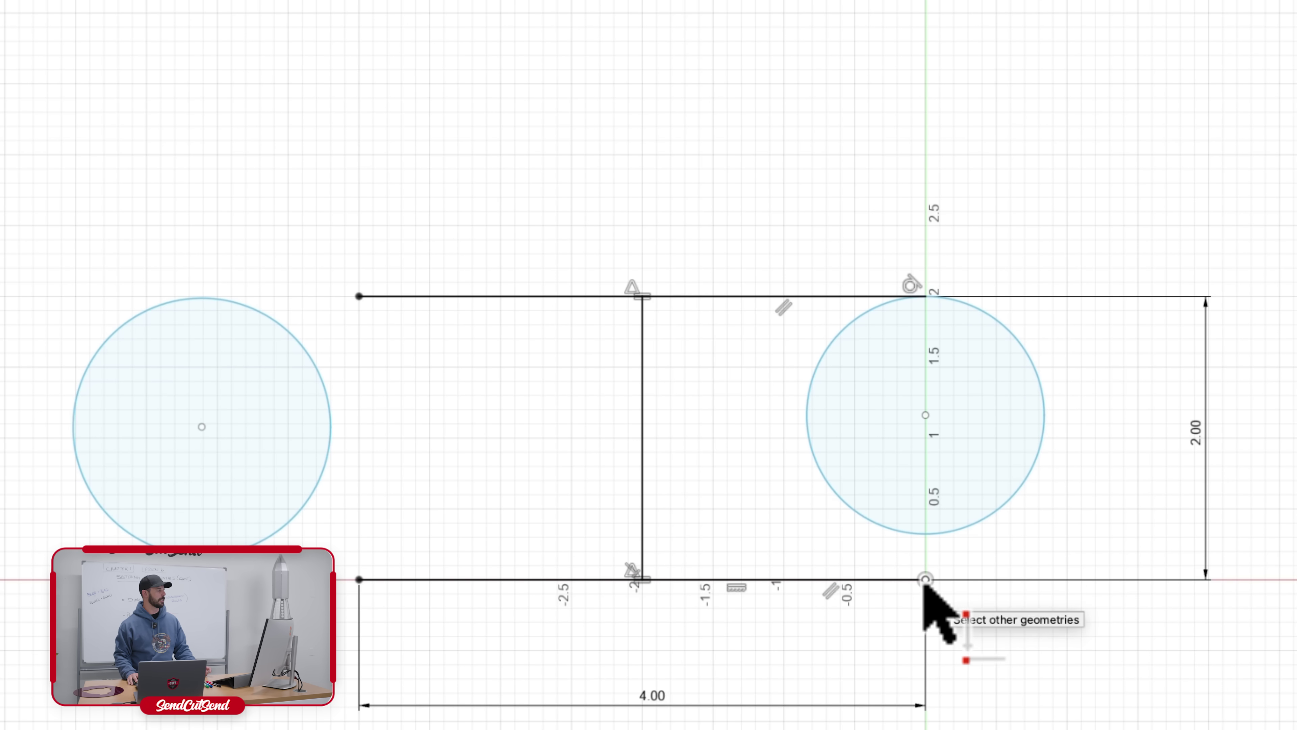
pyautogui.click(927, 534)
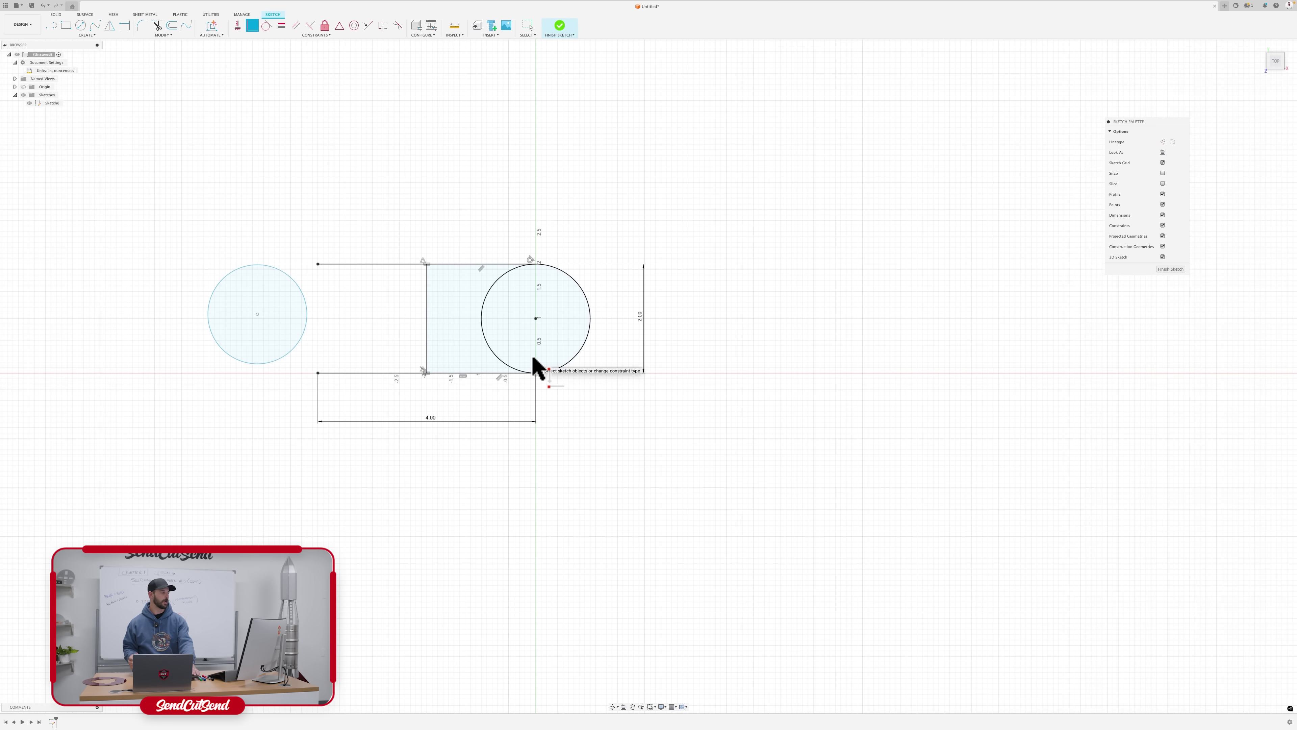
pyautogui.press('Escape')
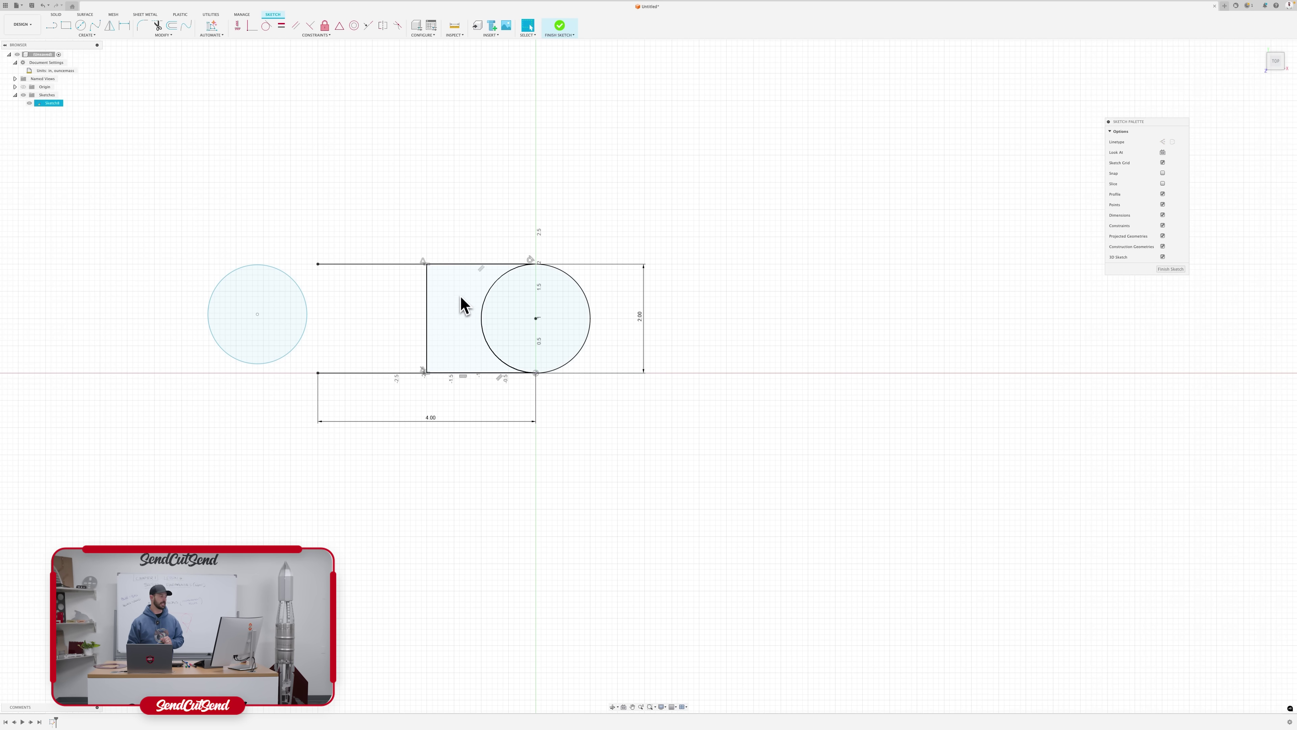
pyautogui.click(497, 313)
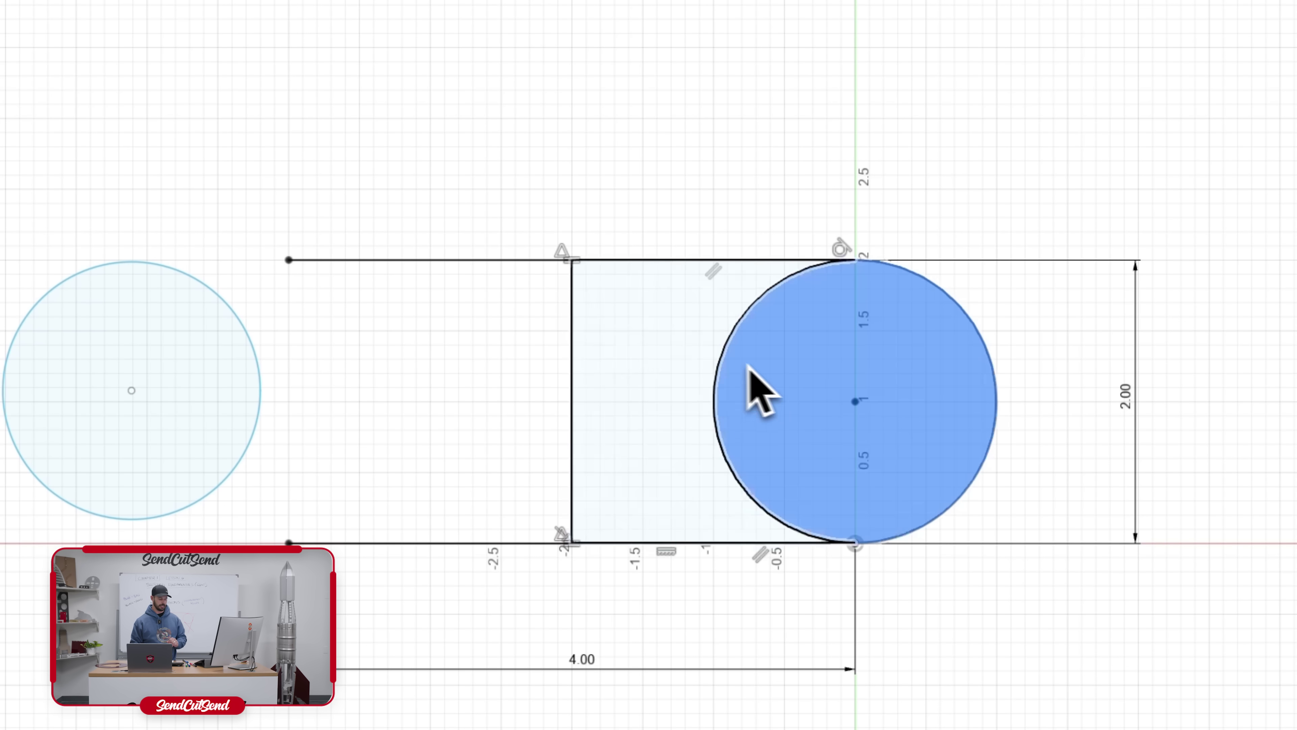
pyautogui.rightClick(704, 371)
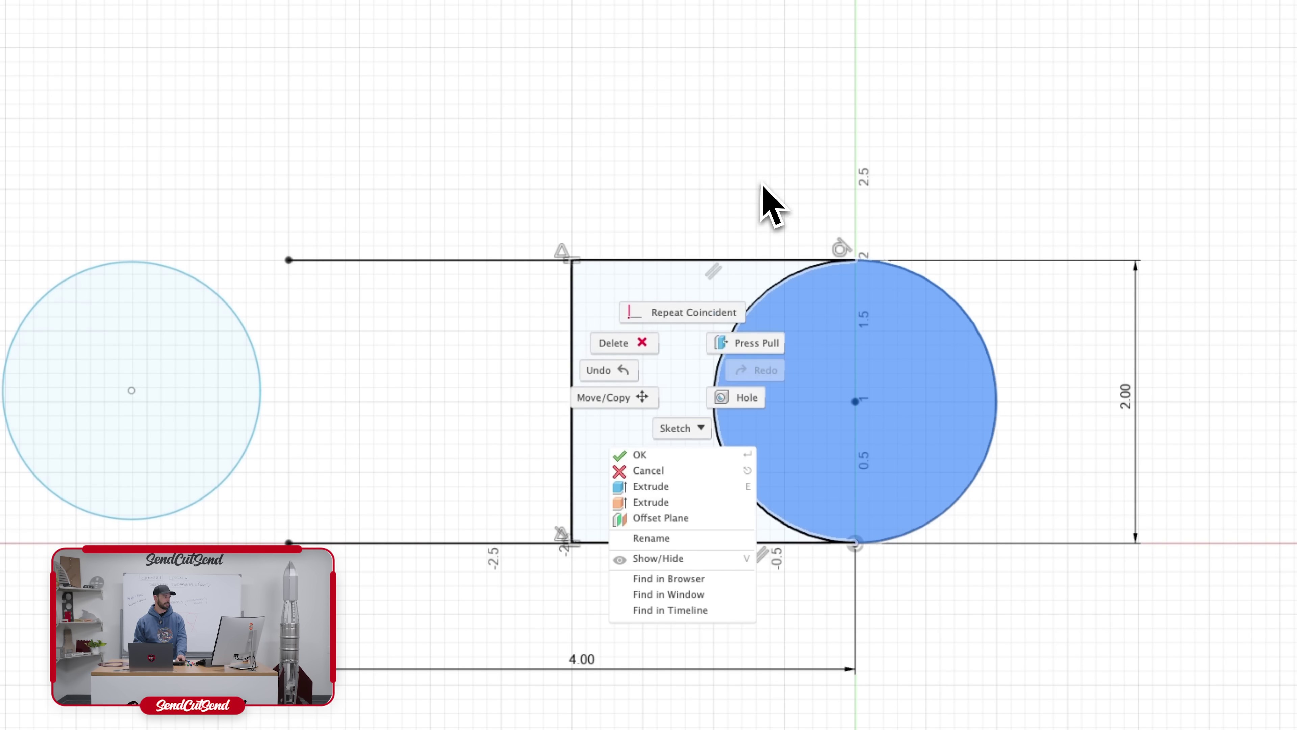
pyautogui.click(732, 233)
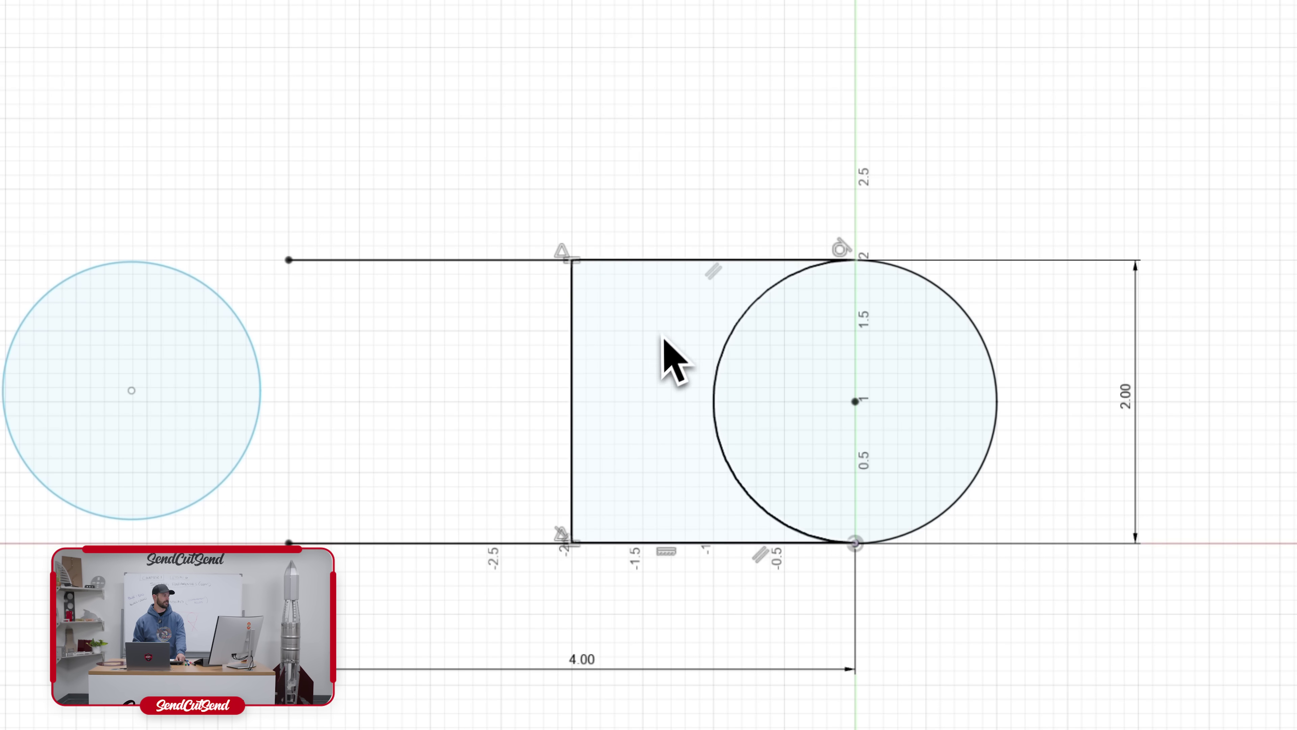
pyautogui.click(661, 347)
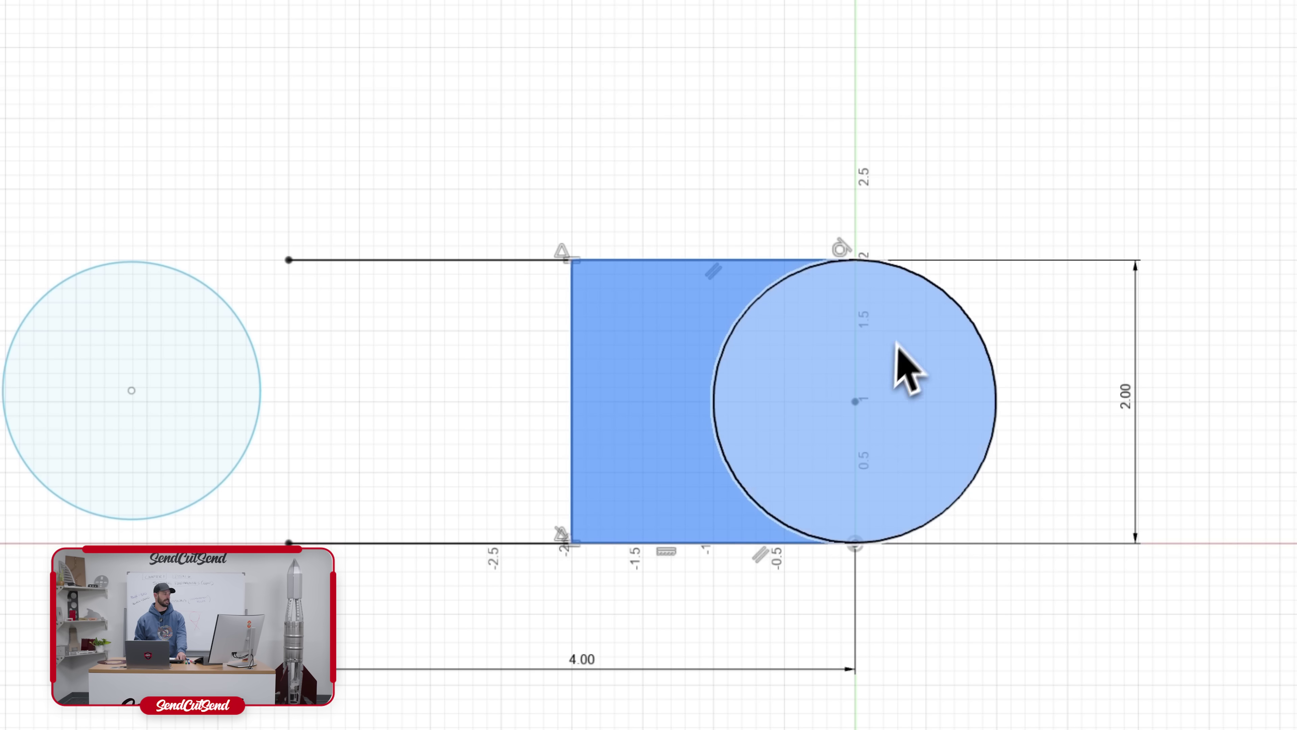
pyautogui.click(904, 365)
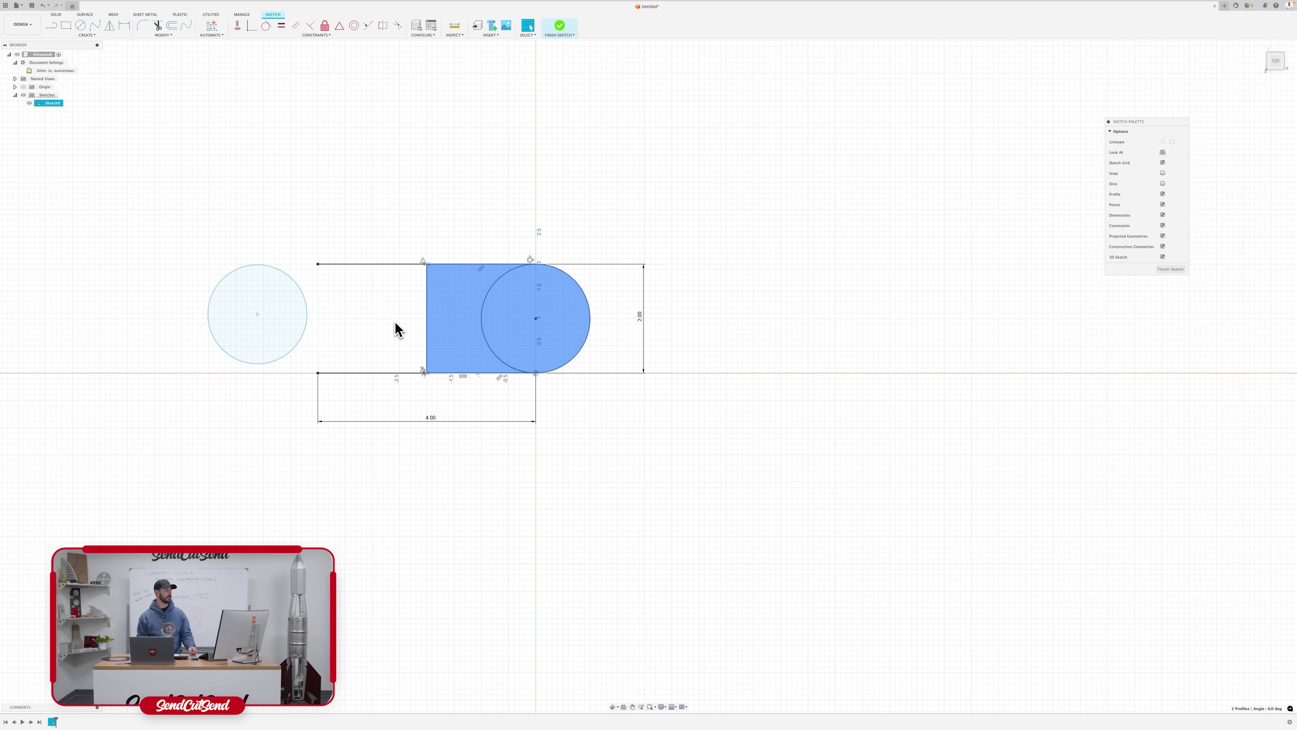
pyautogui.click(375, 323)
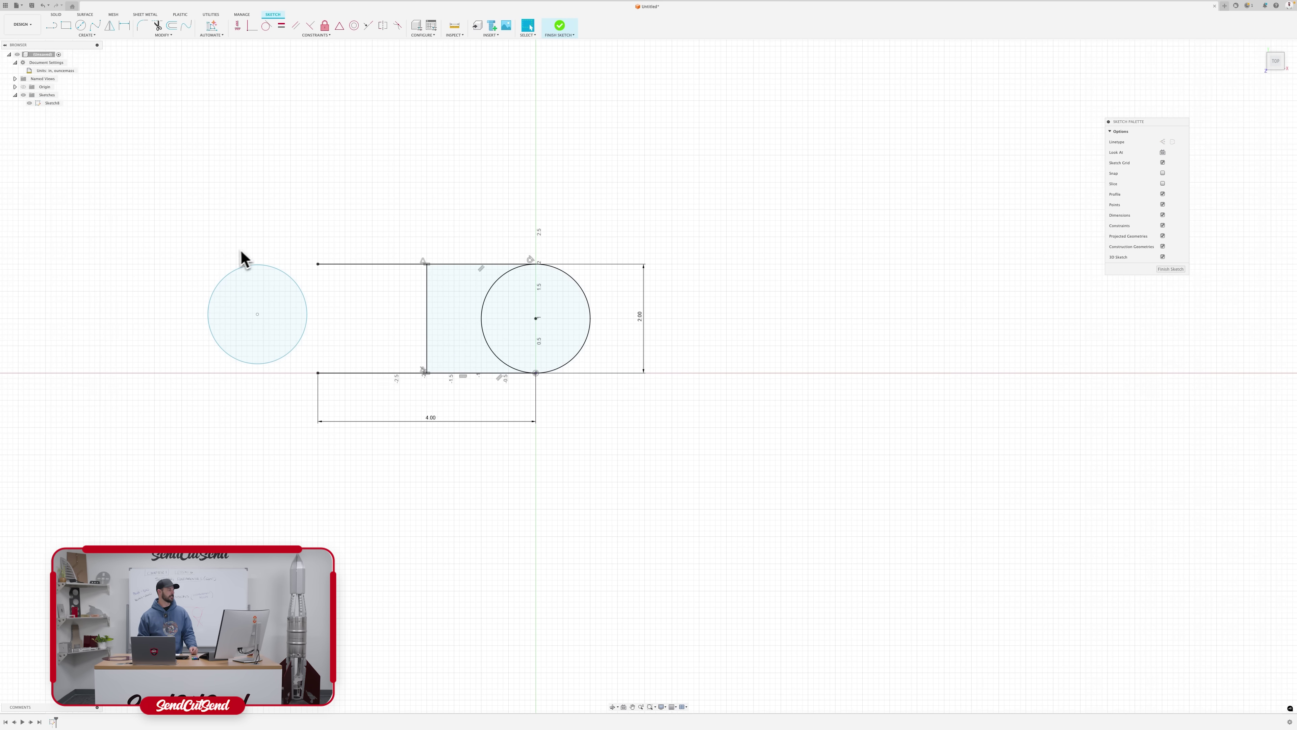
# Drag the unconstrained left circle to show it moves freely, then delete it.
pyautogui.click(242, 326)
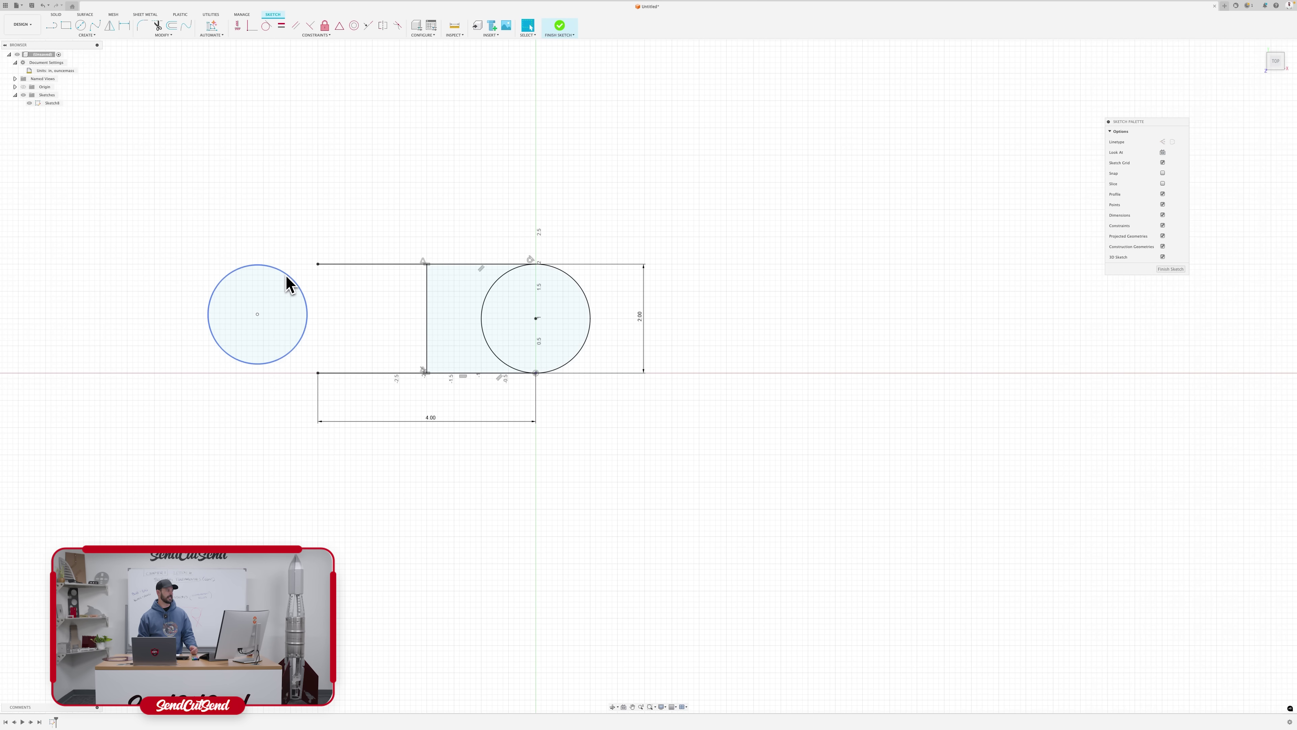
pyautogui.moveTo(257, 313); pyautogui.dragTo(315, 318)
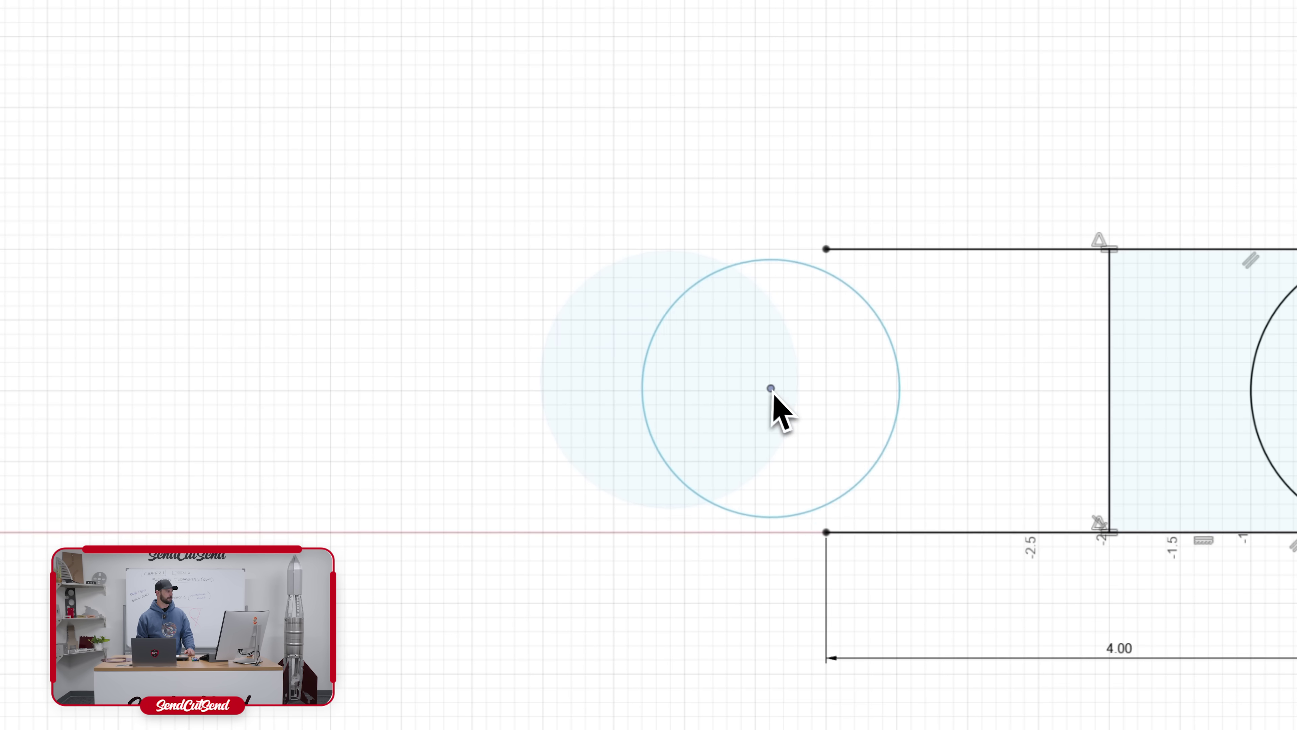
pyautogui.moveTo(822, 395); pyautogui.dragTo(830, 398)
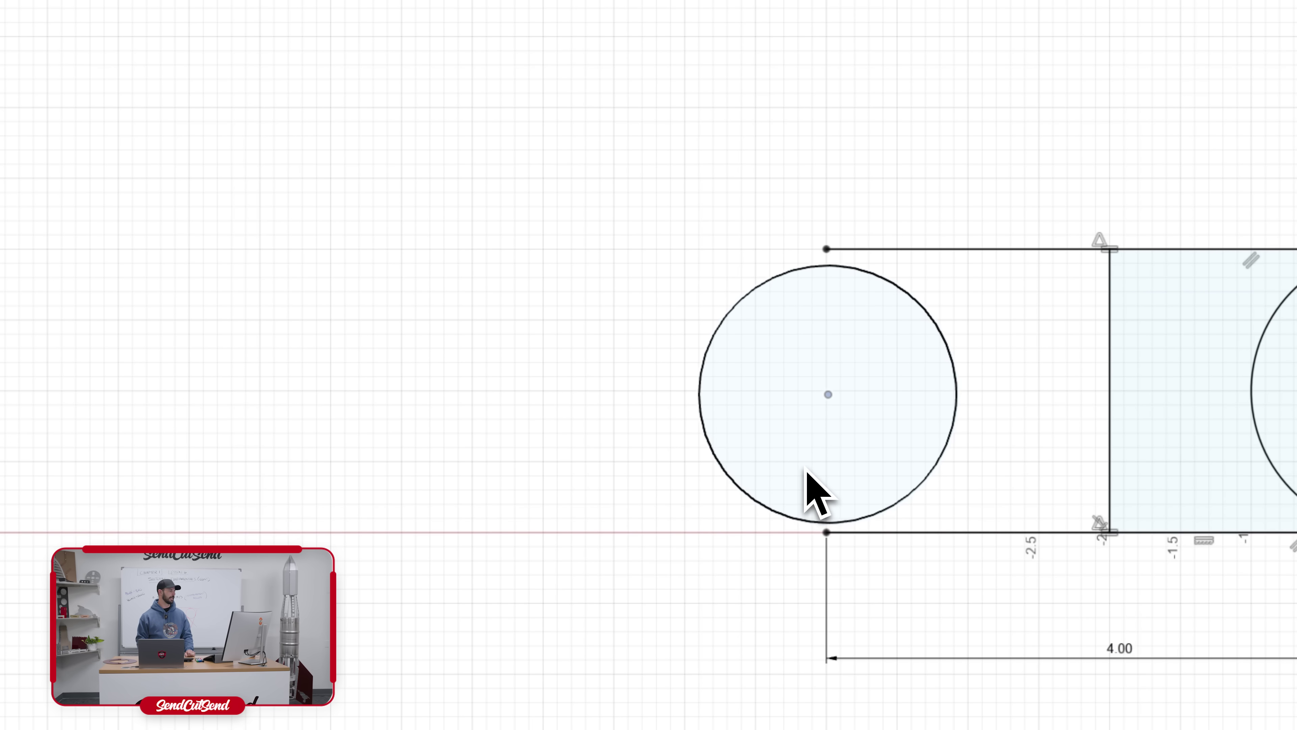
pyautogui.click(955, 423)
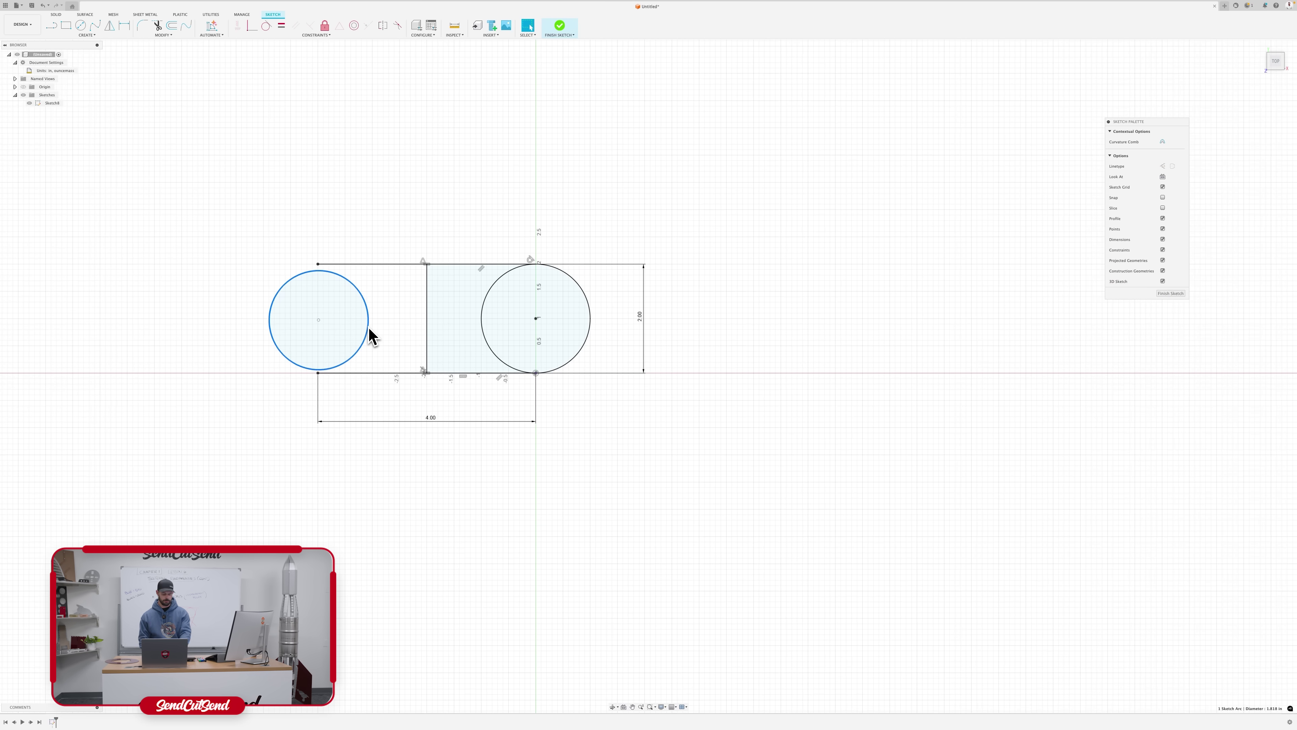
pyautogui.press('Delete')
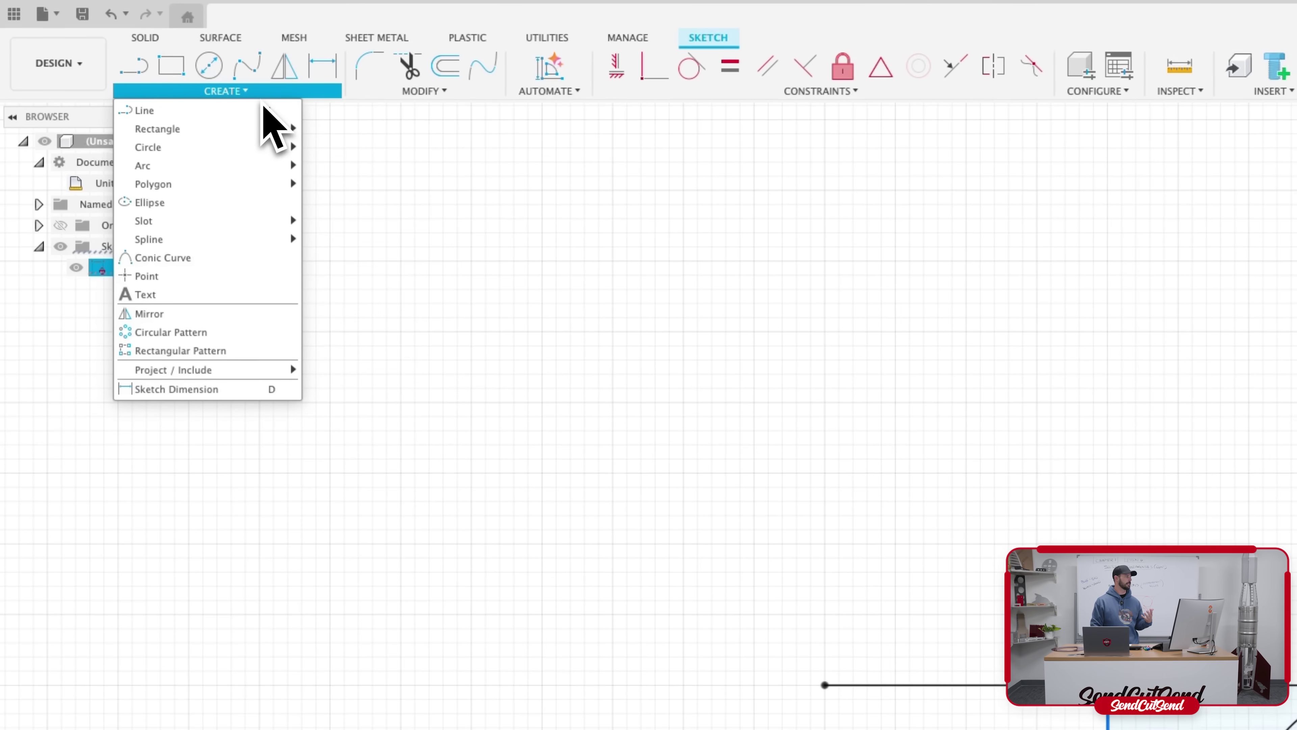
# Mirror the right circle about the rectangle's left edge, creating a full-height circle at the left end.
pyautogui.moveTo(187, 190)
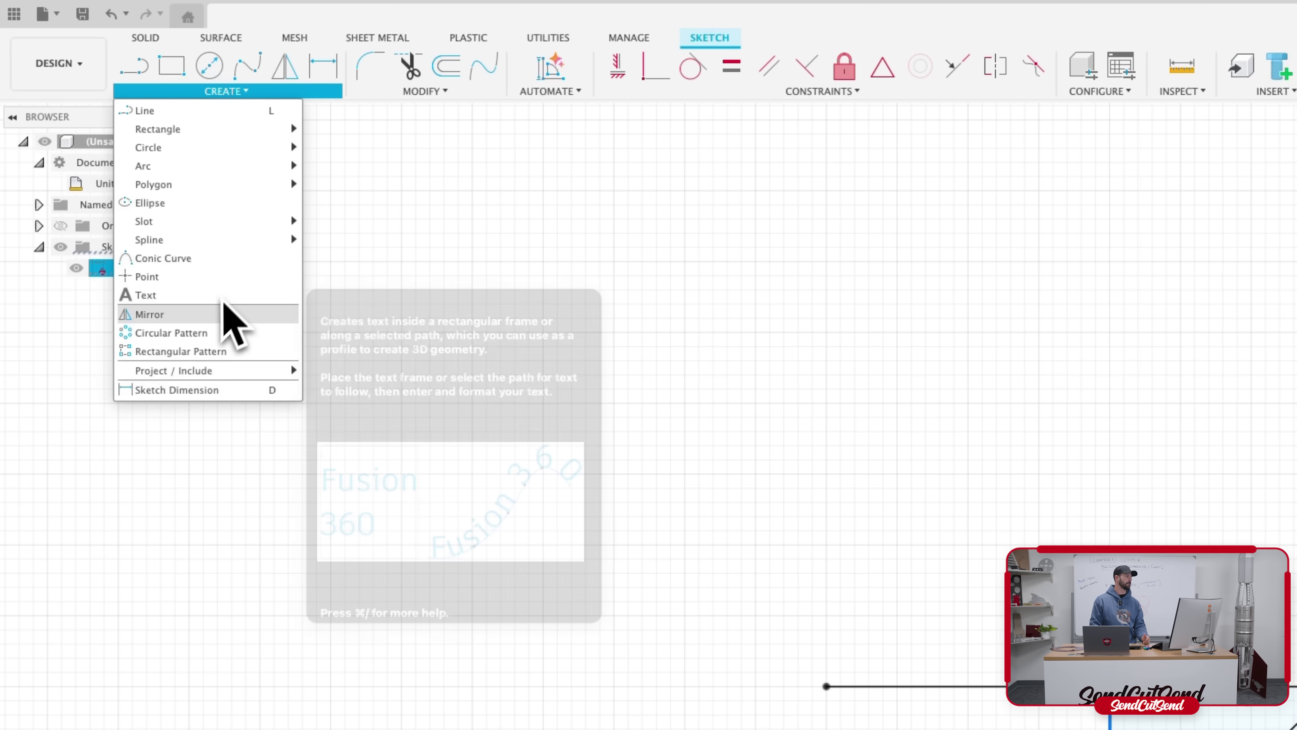
pyautogui.click(215, 315)
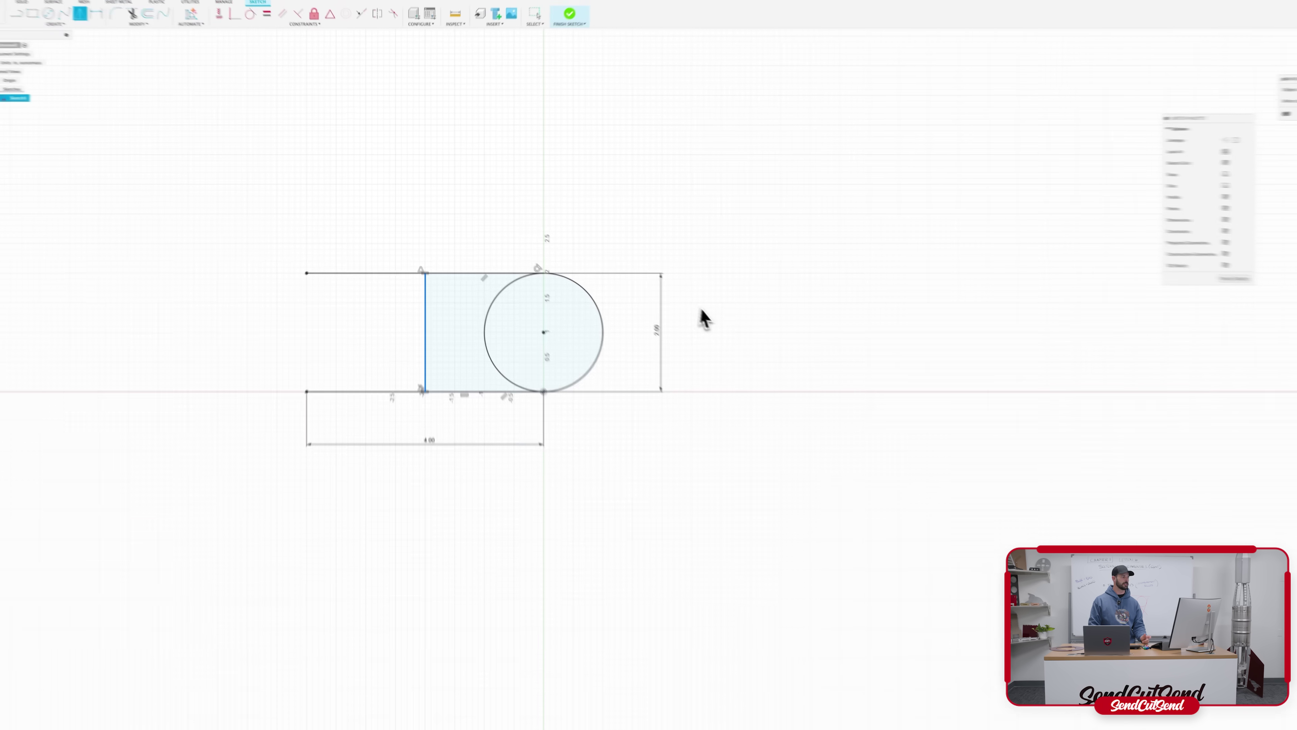
pyautogui.moveTo(1234, 94)
pyautogui.mouseDown()
pyautogui.moveTo(990, 148)
pyautogui.moveTo(714, 276)
pyautogui.mouseUp()
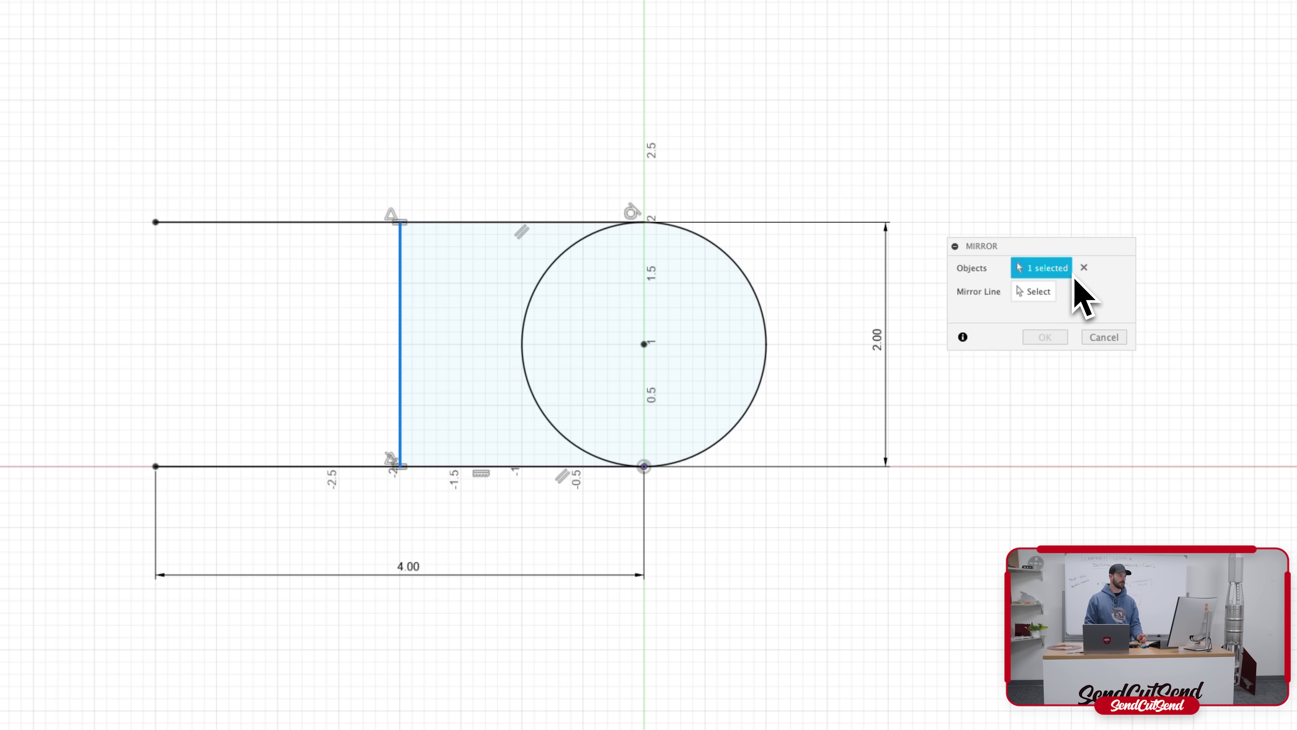
pyautogui.click(1084, 268)
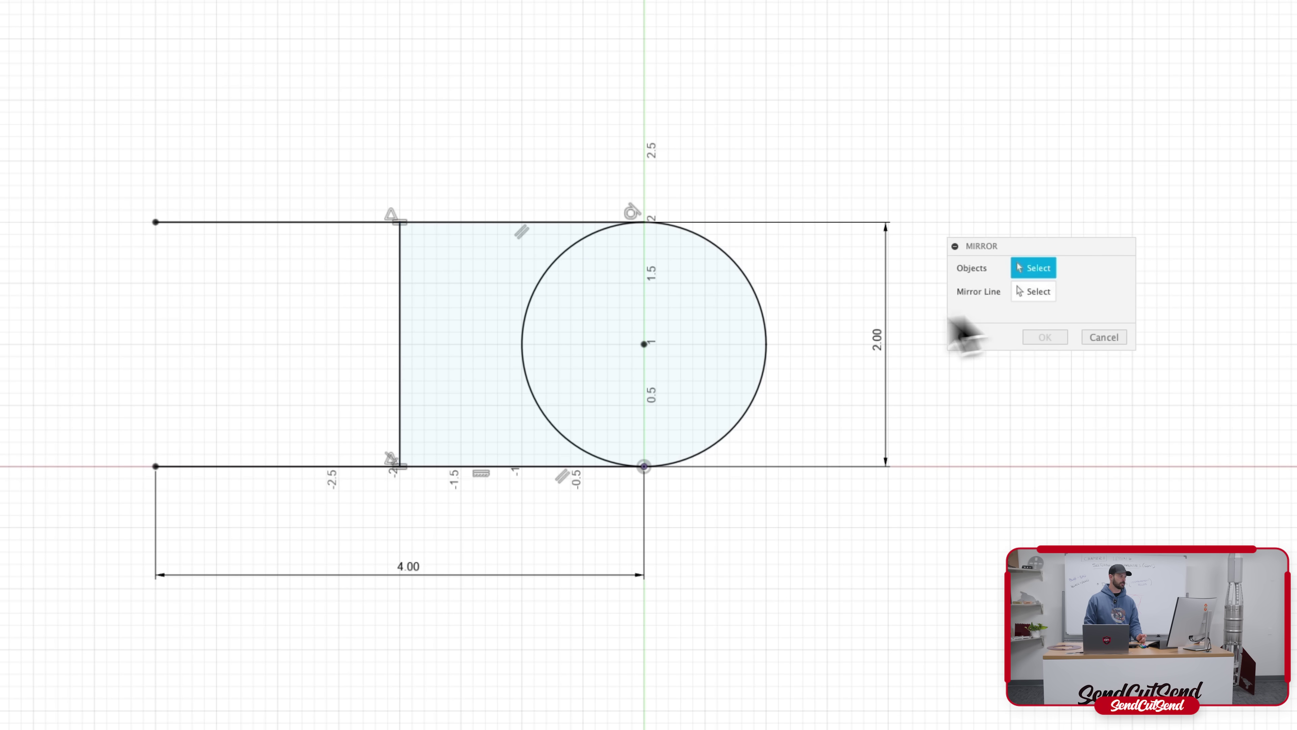
pyautogui.click(749, 284)
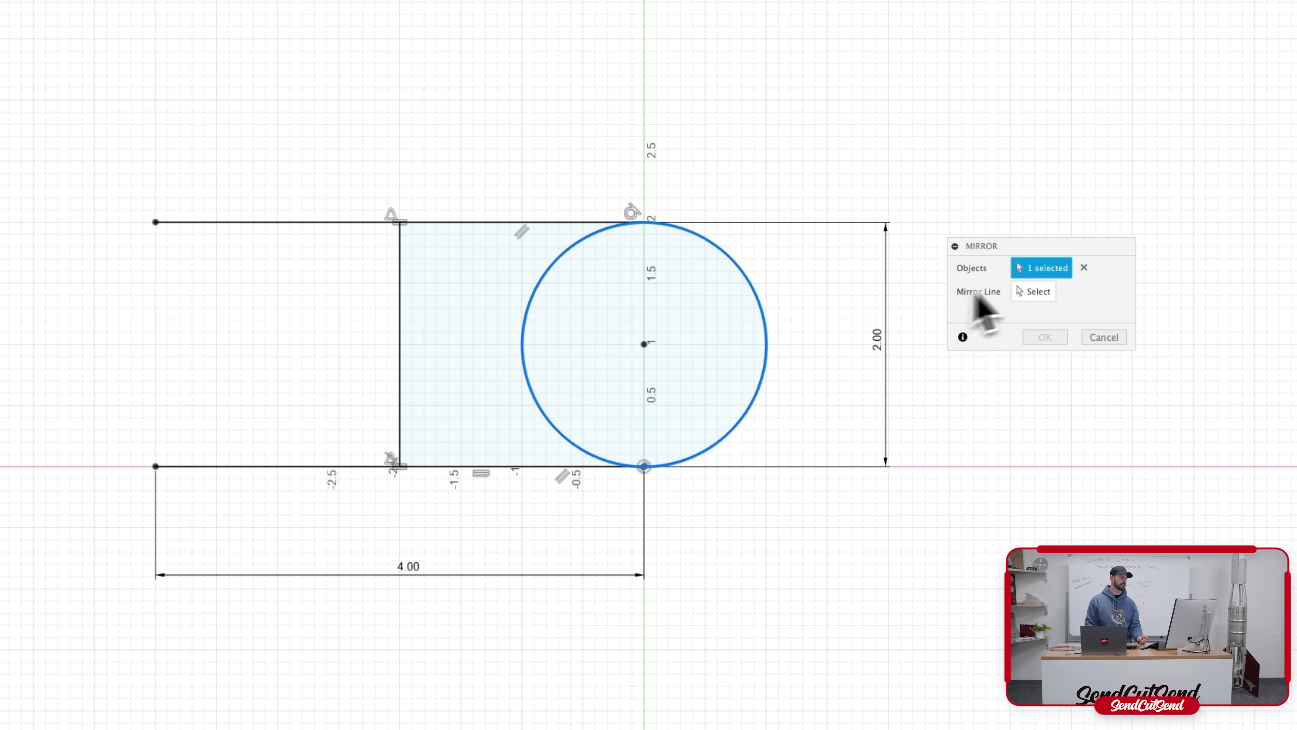
pyautogui.click(1036, 294)
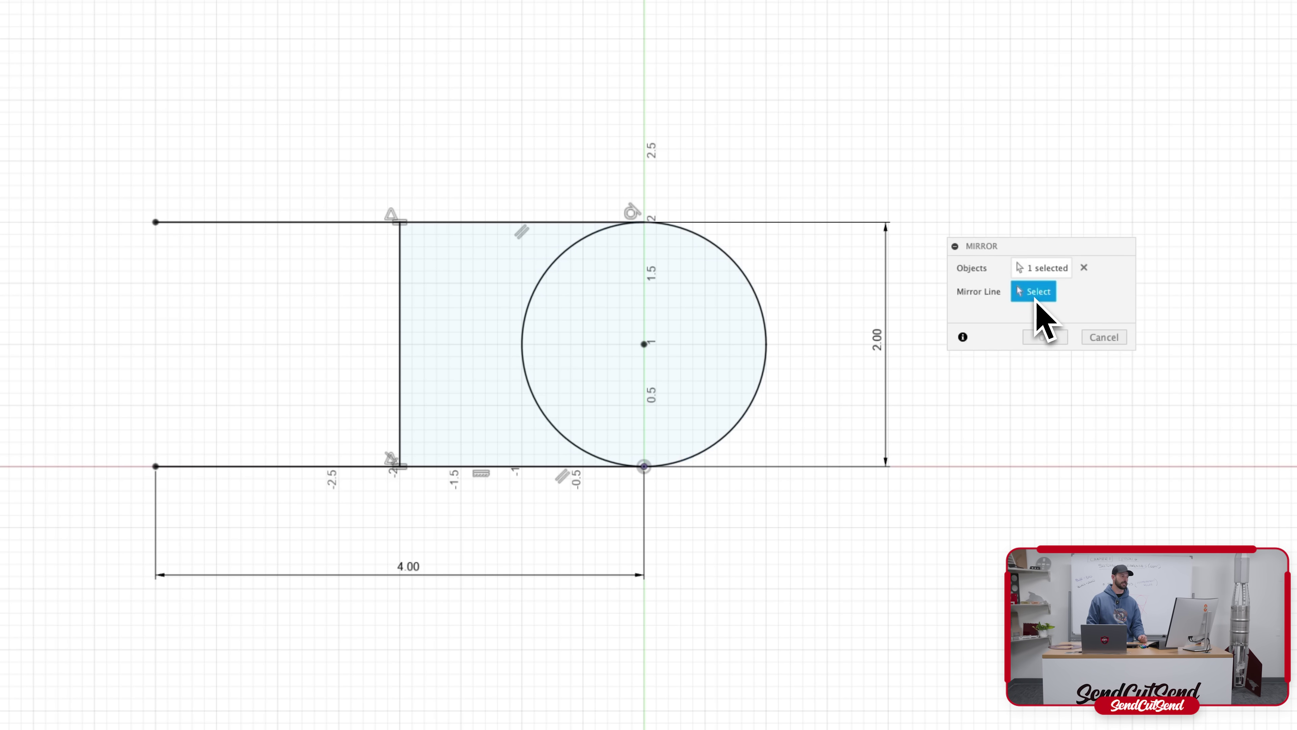
pyautogui.click(404, 323)
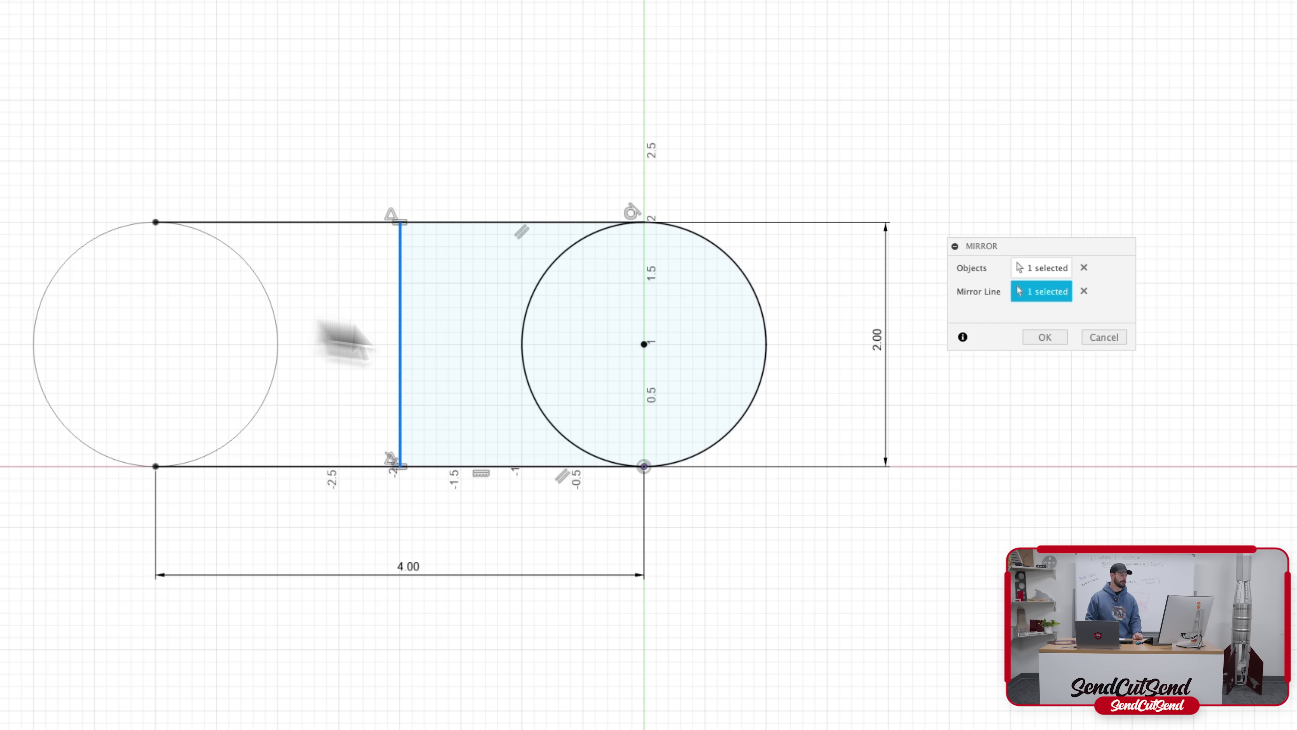
pyautogui.click(1048, 341)
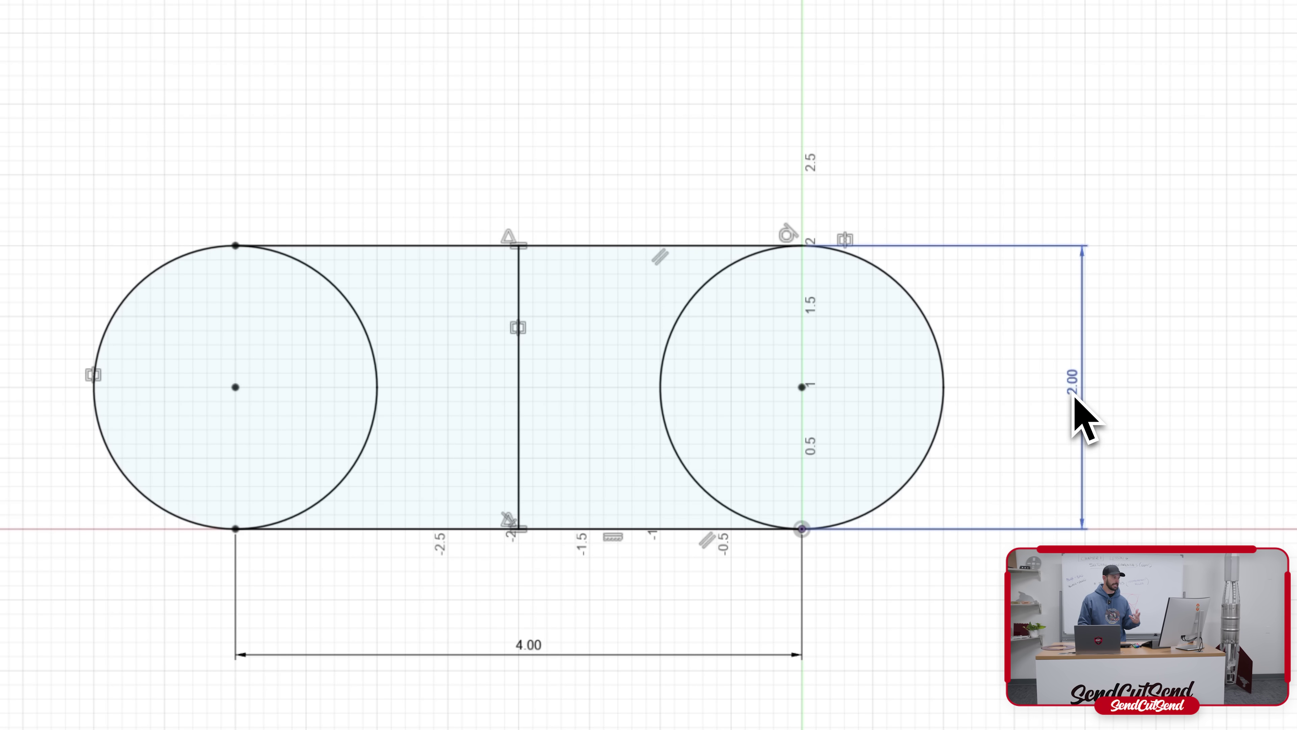
# Change the height dimension from 2.00 to 3.00 and the length from 4.00 to 8.00 (4+4).
pyautogui.doubleClick(1074, 397)
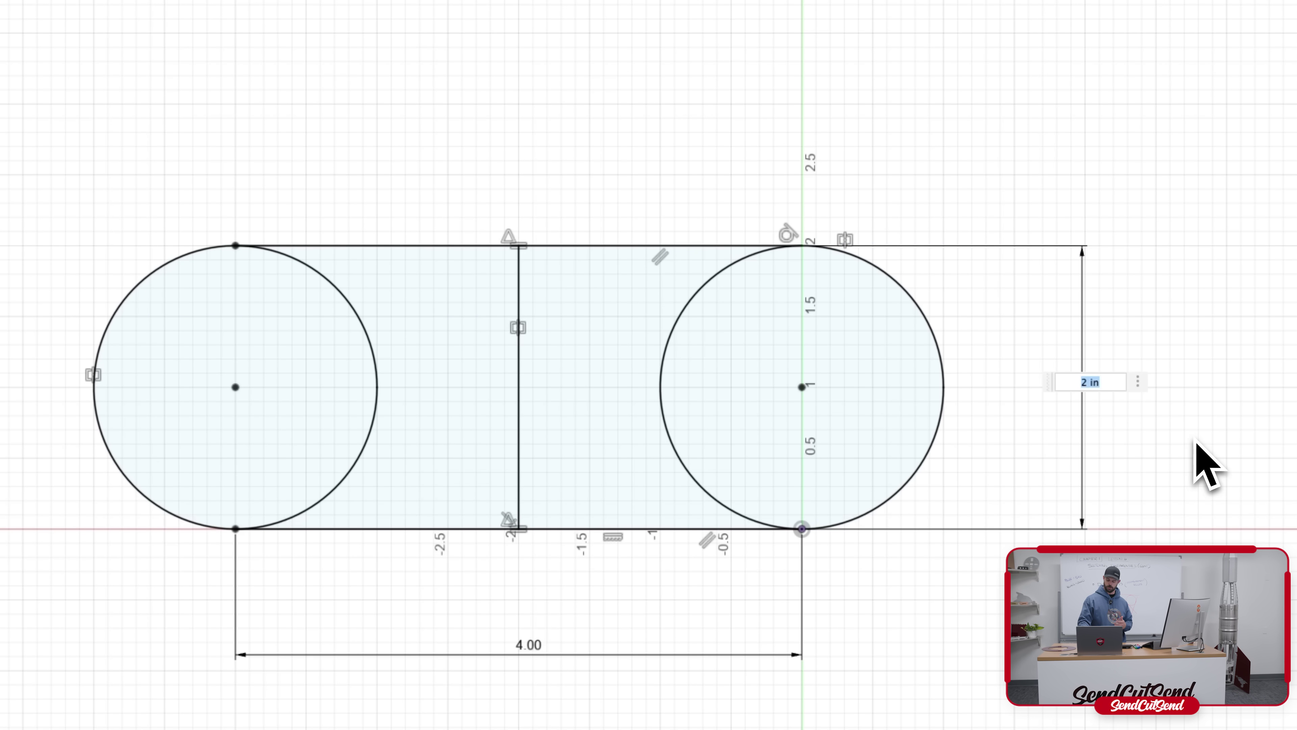
pyautogui.press('Return')
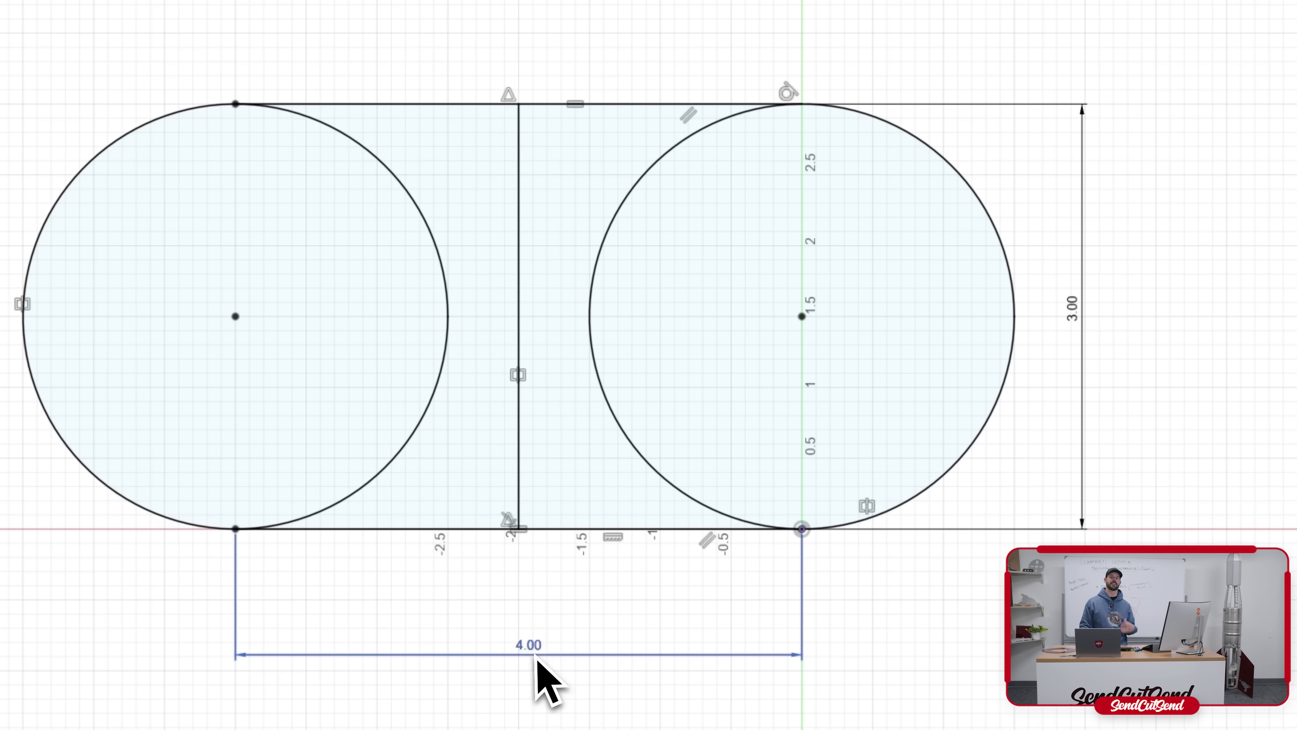
pyautogui.doubleClick(528, 645)
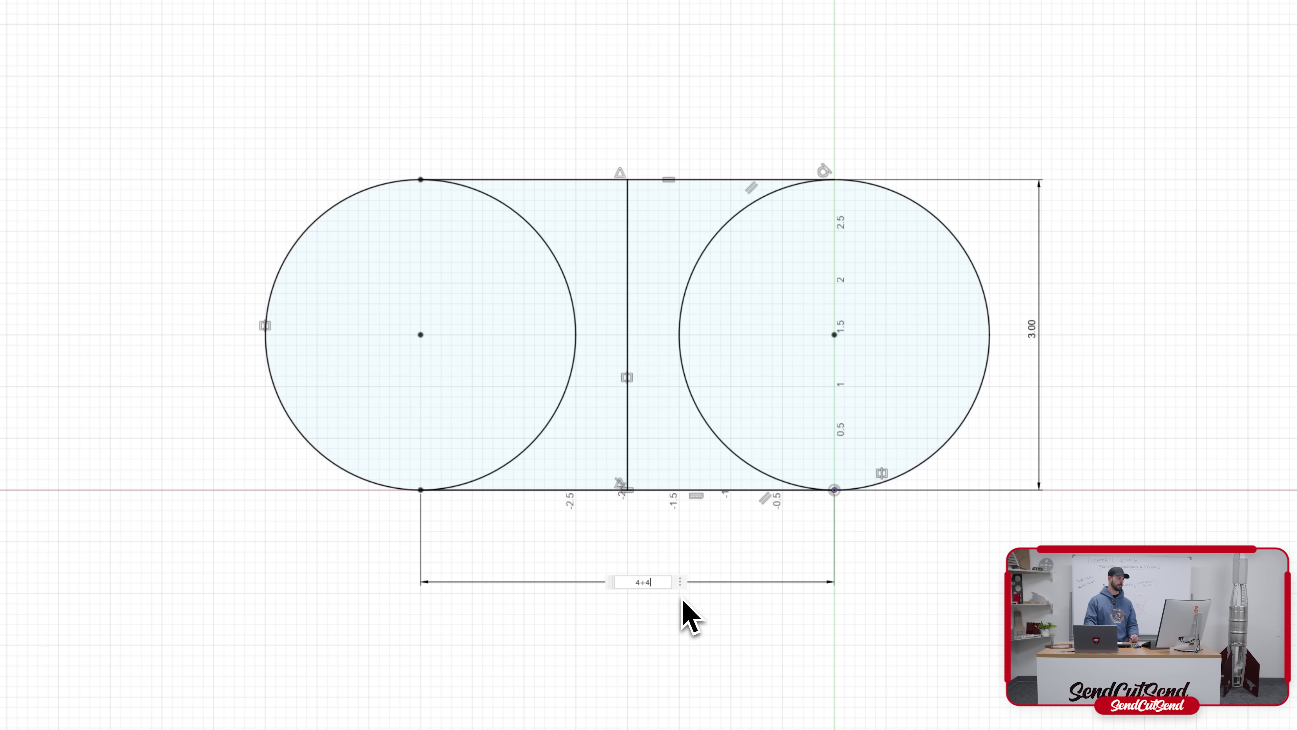
pyautogui.press('Return')
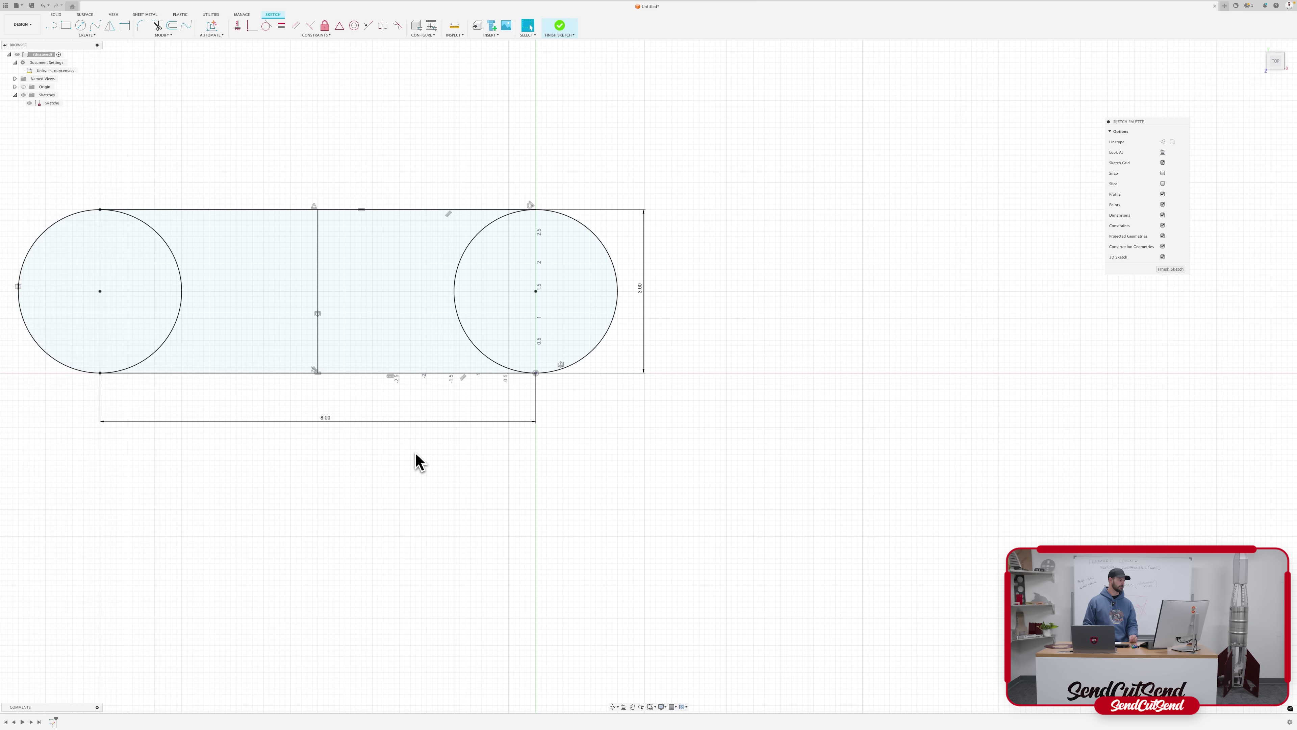
pyautogui.scroll(-3, 416, 462)
pyautogui.moveTo(359, 443)
pyautogui.mouseDown(button='middle')
pyautogui.moveTo(318, 419)
pyautogui.moveTo(387, 420)
pyautogui.mouseUp(button='middle')
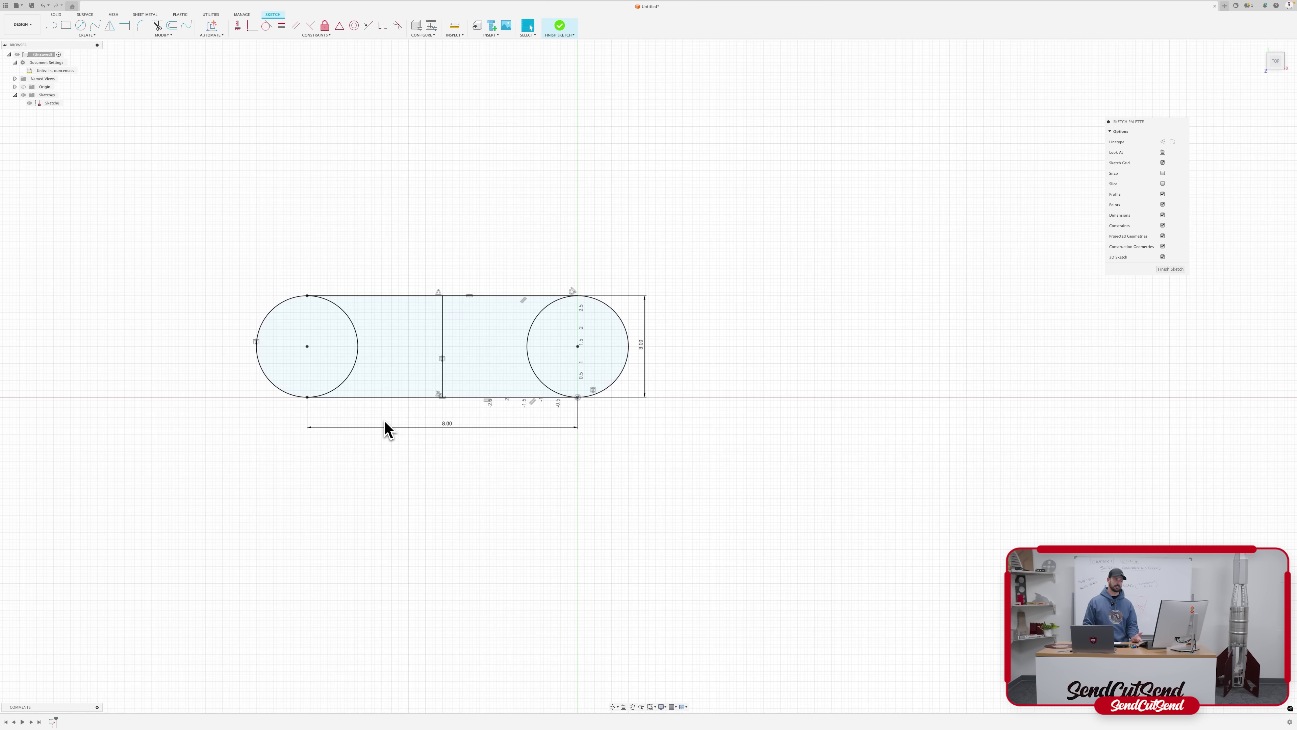